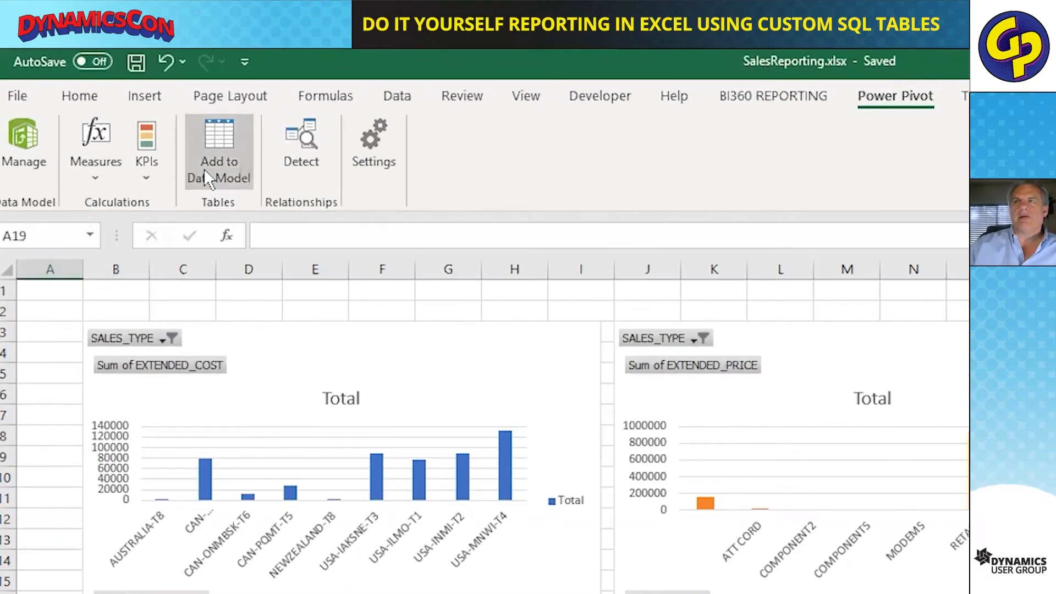
- Open the Power Pivot data model and view the available database import sources
{"action": "left_click", "coordinate": [22, 156]}
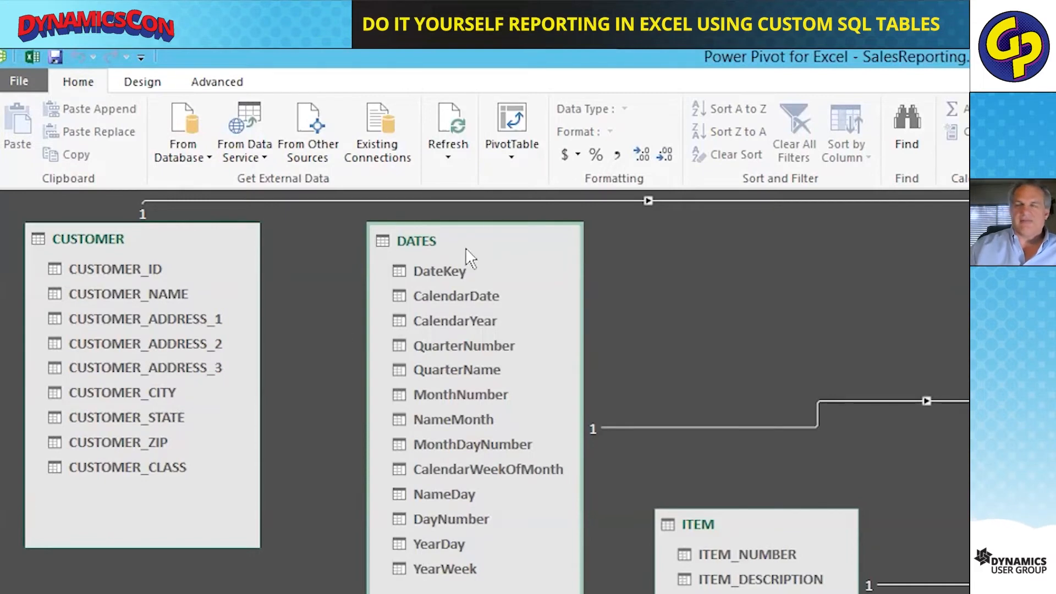
{"action": "left_click", "coordinate": [195, 160]}
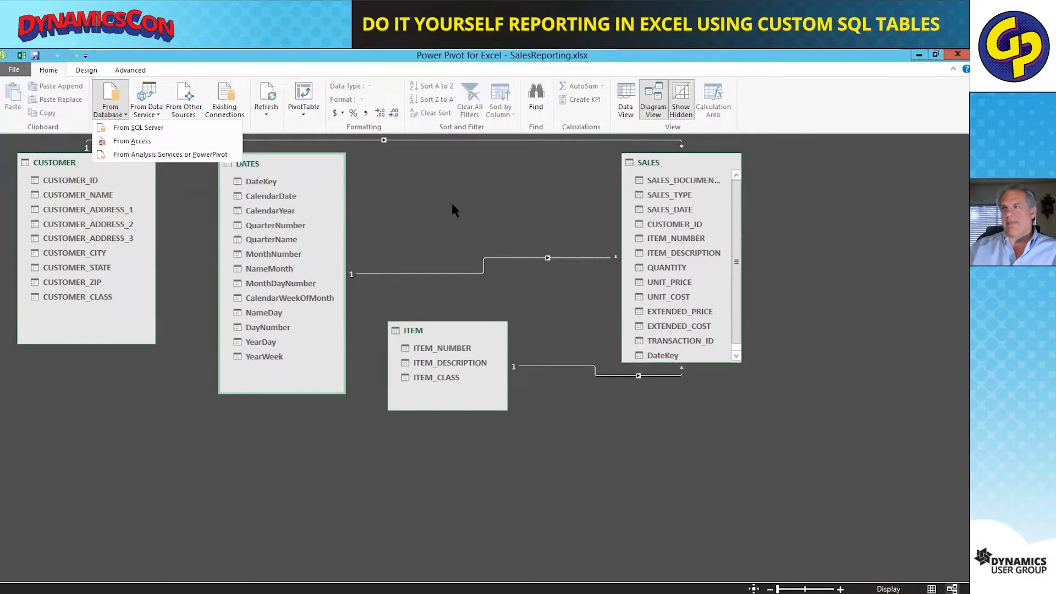
{"action": "left_click", "coordinate": [436, 186]}
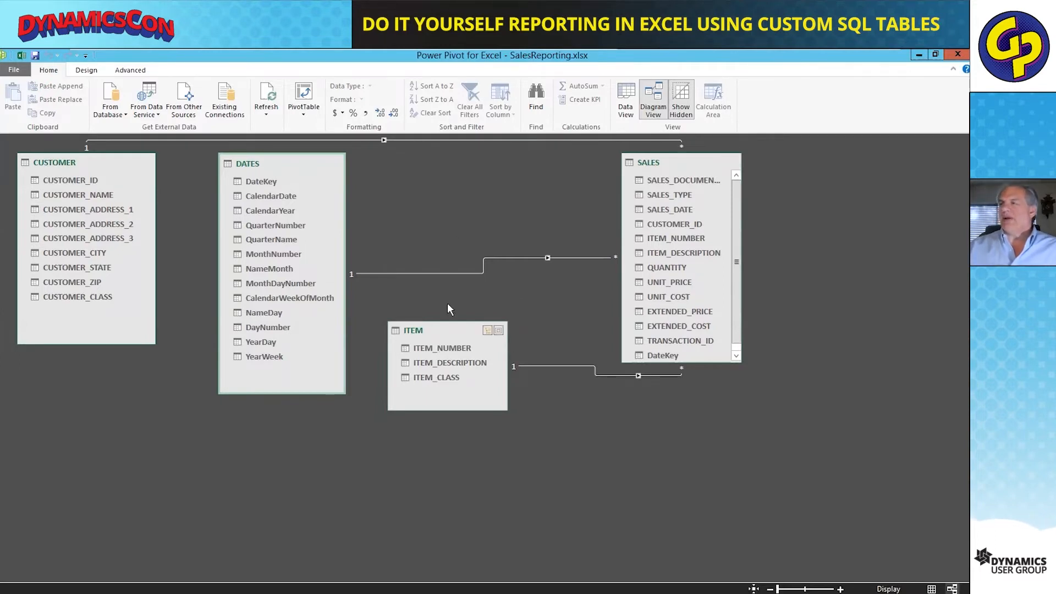
- Examine the columns that relate the SALES table to the CUSTOMER and ITEM tables in the data model diagram
{"action": "left_click", "coordinate": [165, 141]}
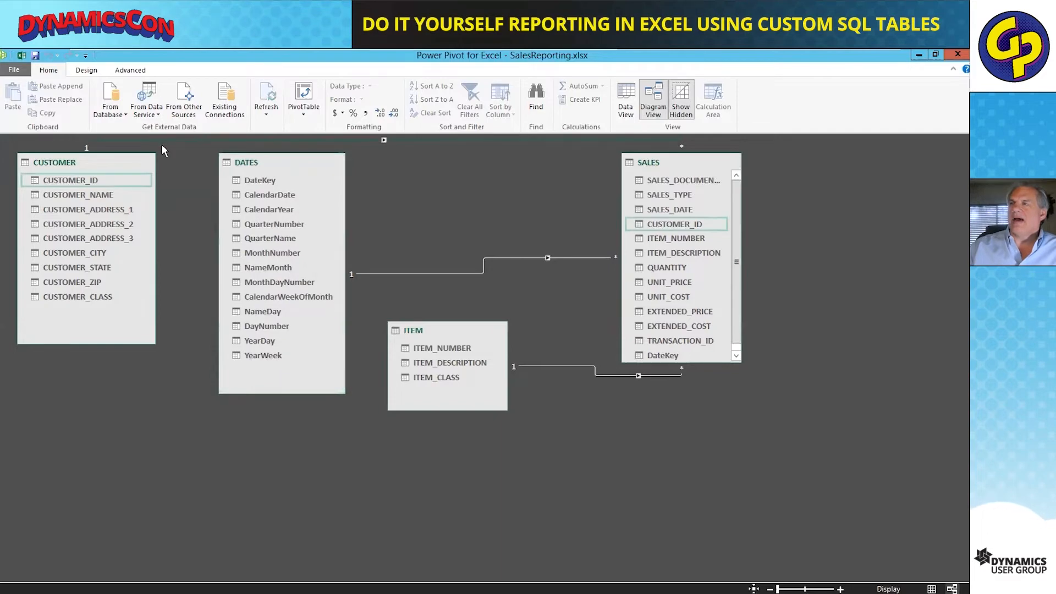
{"action": "double_click", "coordinate": [174, 140]}
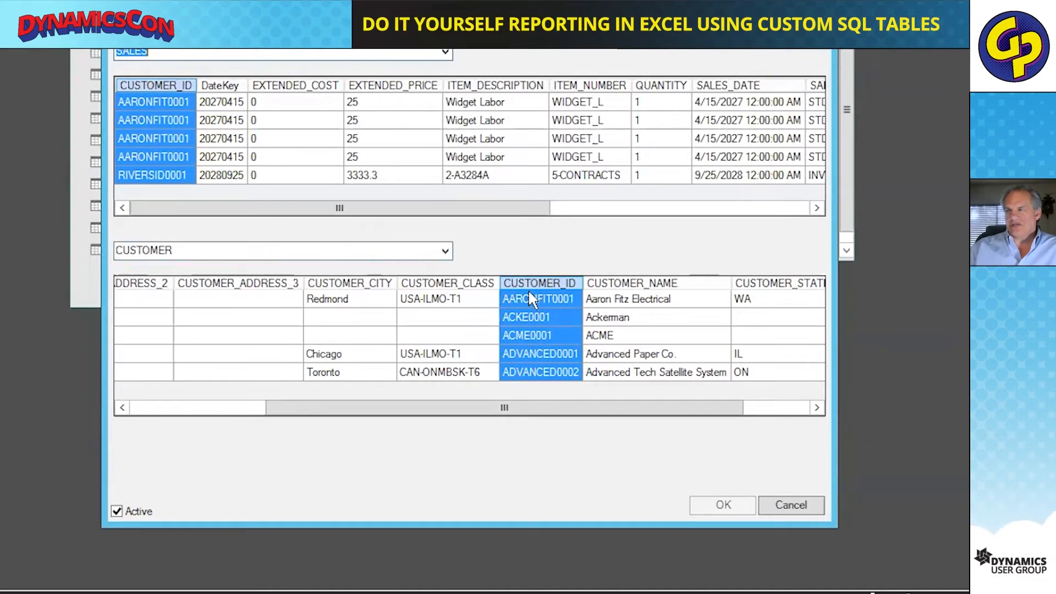
{"action": "left_click", "coordinate": [801, 505]}
{"action": "double_click", "coordinate": [601, 432]}
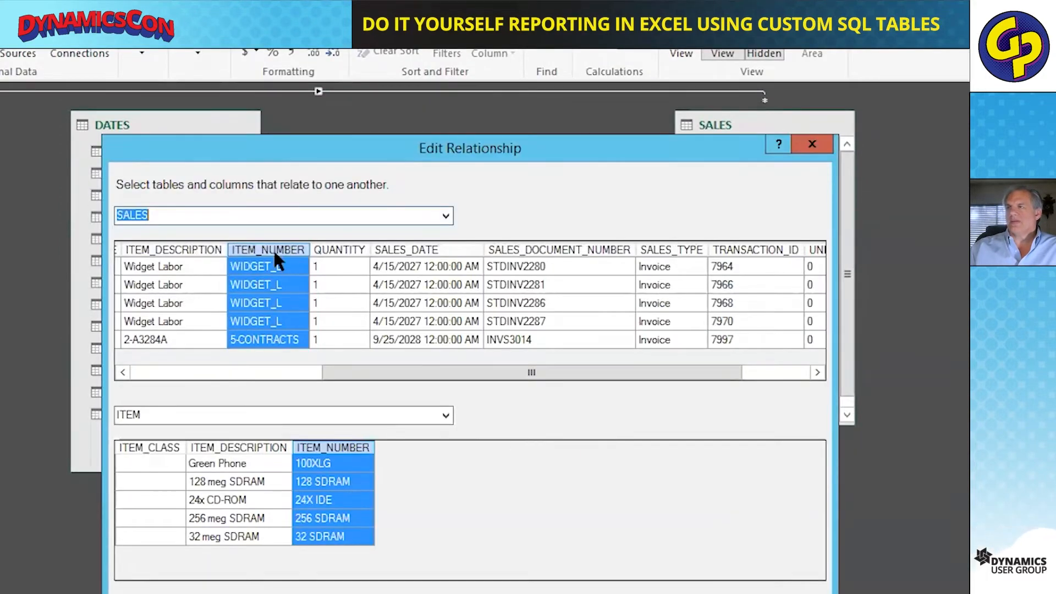
{"action": "left_click", "coordinate": [640, 588]}
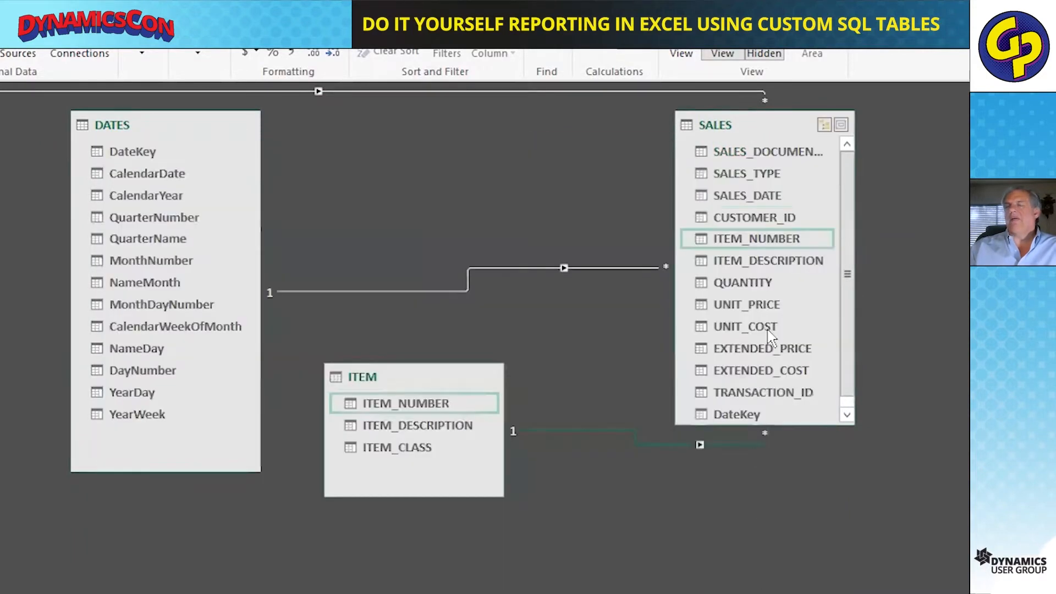
{"action": "left_click", "coordinate": [622, 296]}
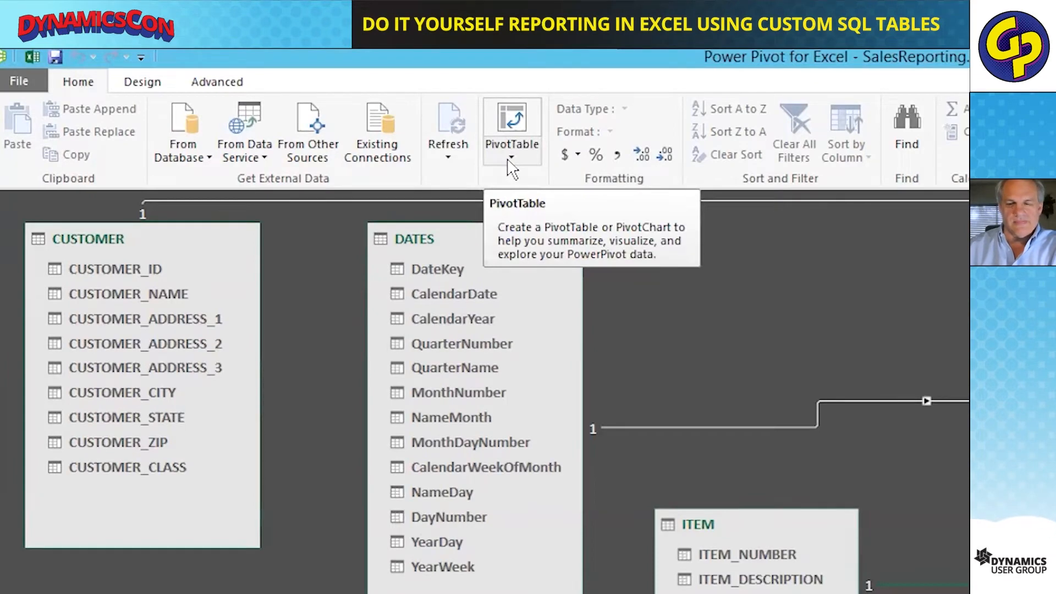
- Create a PivotTable from the data model on a new worksheet
{"action": "left_click", "coordinate": [510, 159]}
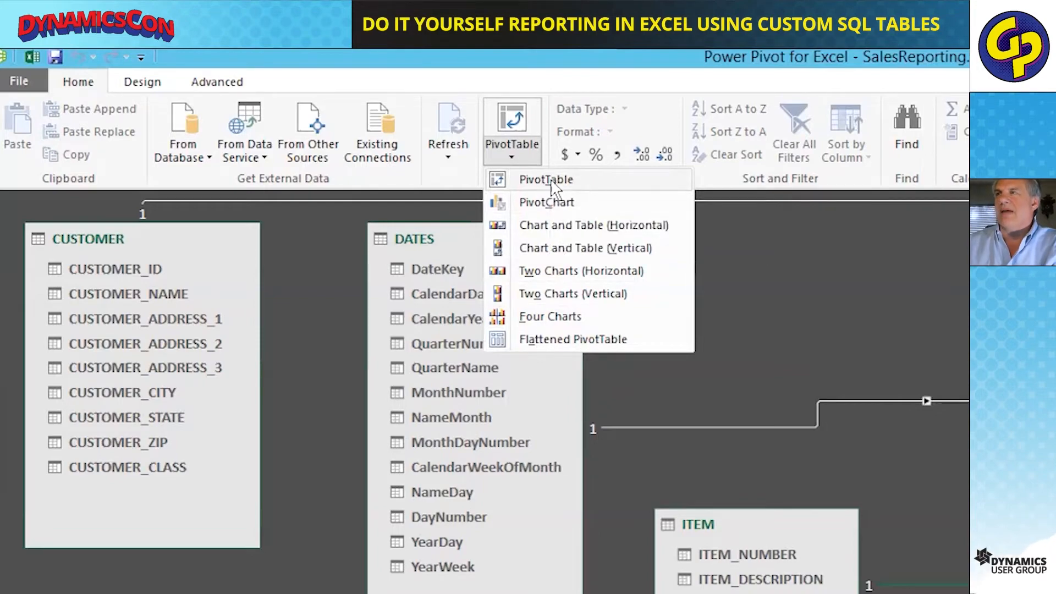
{"action": "left_click", "coordinate": [552, 182]}
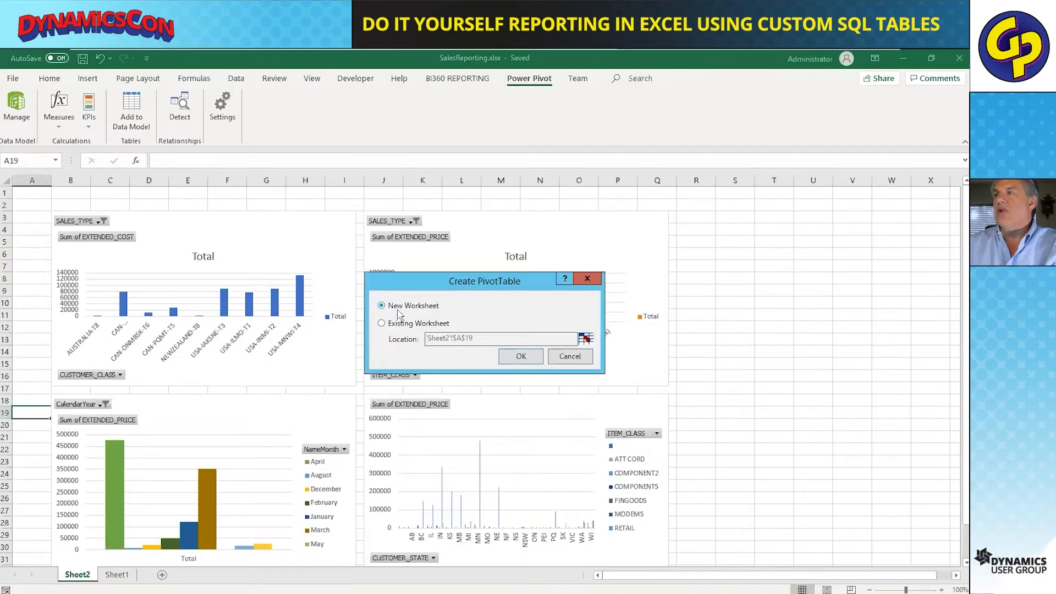
{"action": "left_click", "coordinate": [521, 358]}
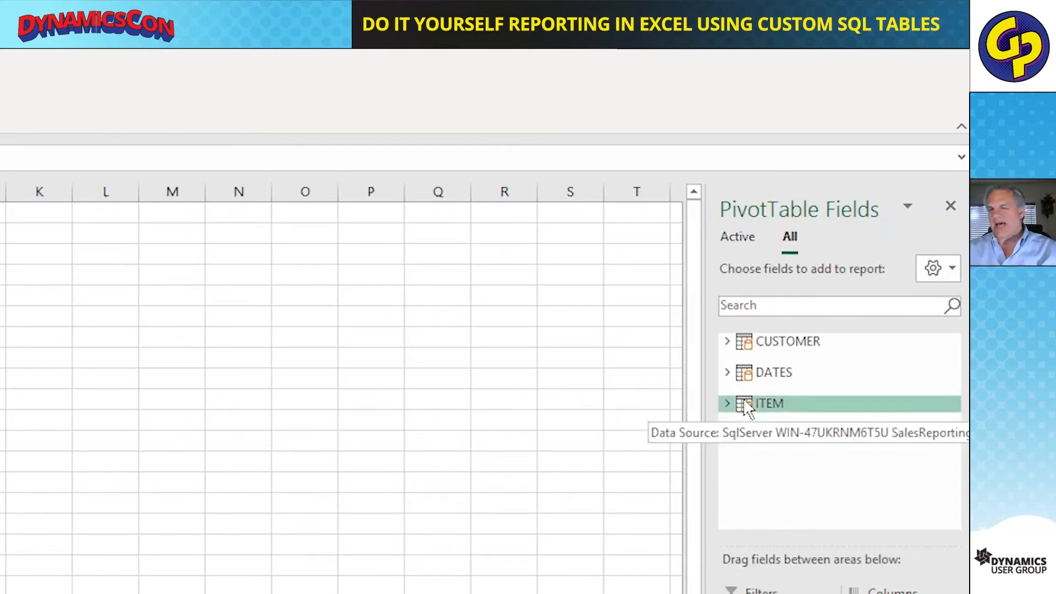
- Add CUSTOMER_CLASS from the CUSTOMER table as the PivotTable's row field
{"action": "left_click", "coordinate": [728, 342]}
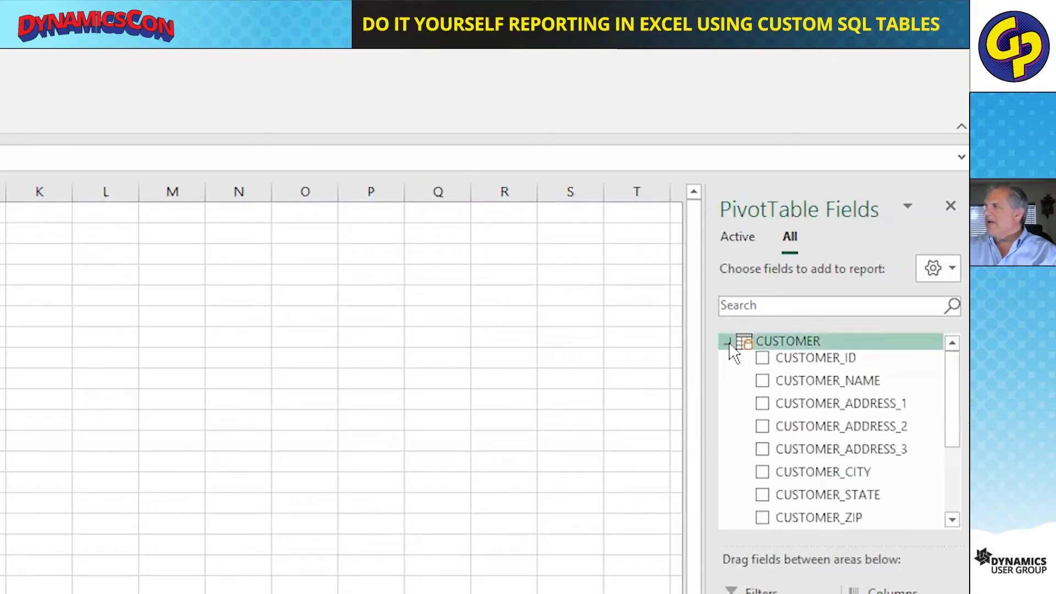
{"action": "scroll", "coordinate": [859, 445], "scroll_direction": "down", "scroll_amount": 3}
{"action": "left_click_drag", "start_coordinate": [803, 414], "coordinate": [864, 529]}
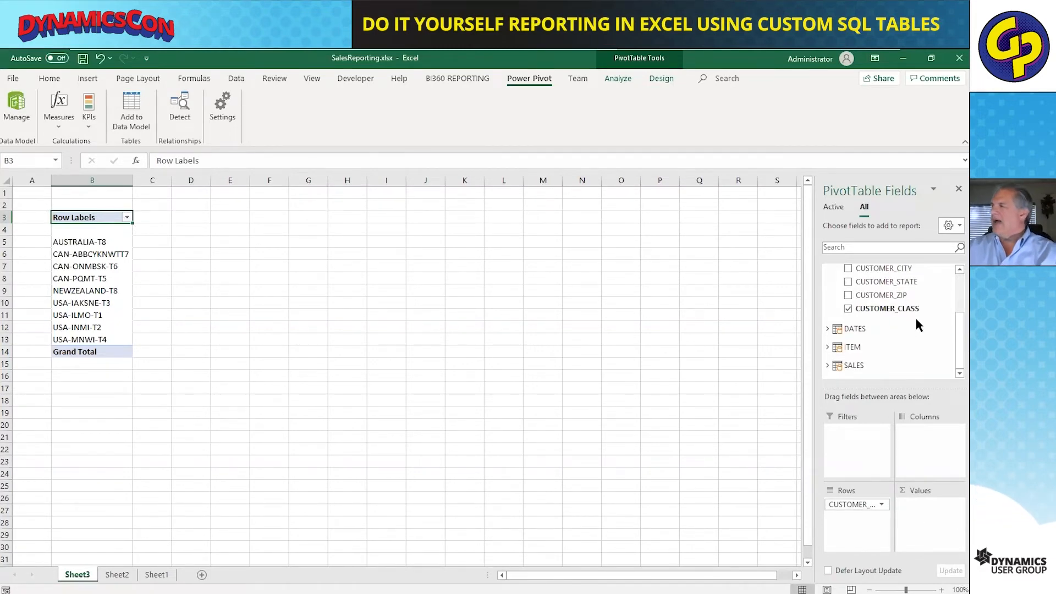
- Add CalendarYear from the DATES table as the PivotTable's column field
{"action": "left_click", "coordinate": [828, 329]}
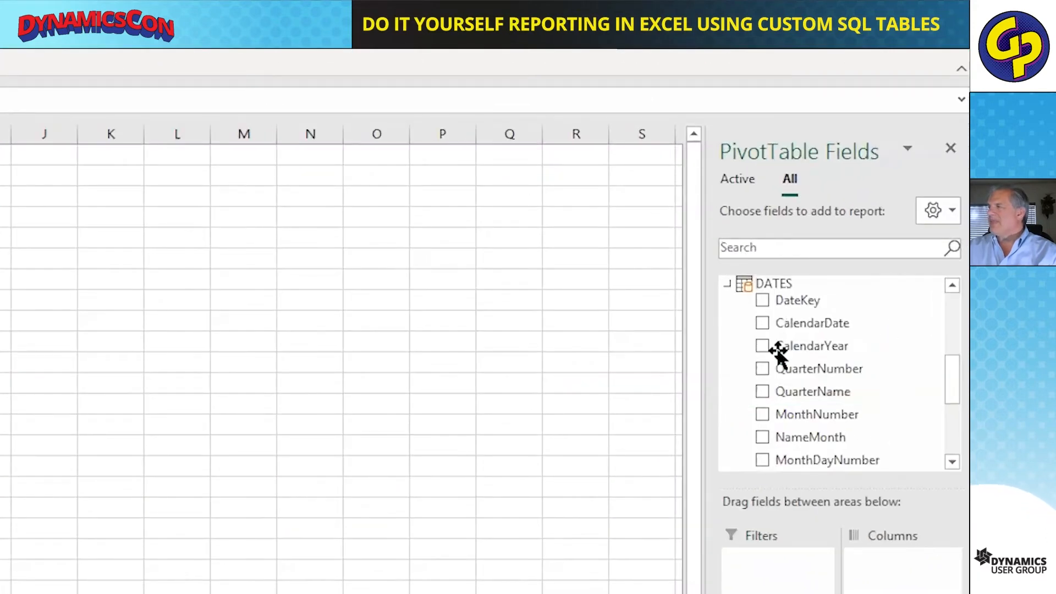
{"action": "scroll", "coordinate": [814, 366], "scroll_direction": "down", "scroll_amount": 2}
{"action": "scroll", "coordinate": [824, 385], "scroll_direction": "up", "scroll_amount": 1}
{"action": "scroll", "coordinate": [825, 406], "scroll_direction": "down", "scroll_amount": 1}
{"action": "scroll", "coordinate": [836, 431], "scroll_direction": "down", "scroll_amount": 1}
{"action": "scroll", "coordinate": [840, 432], "scroll_direction": "up", "scroll_amount": 1}
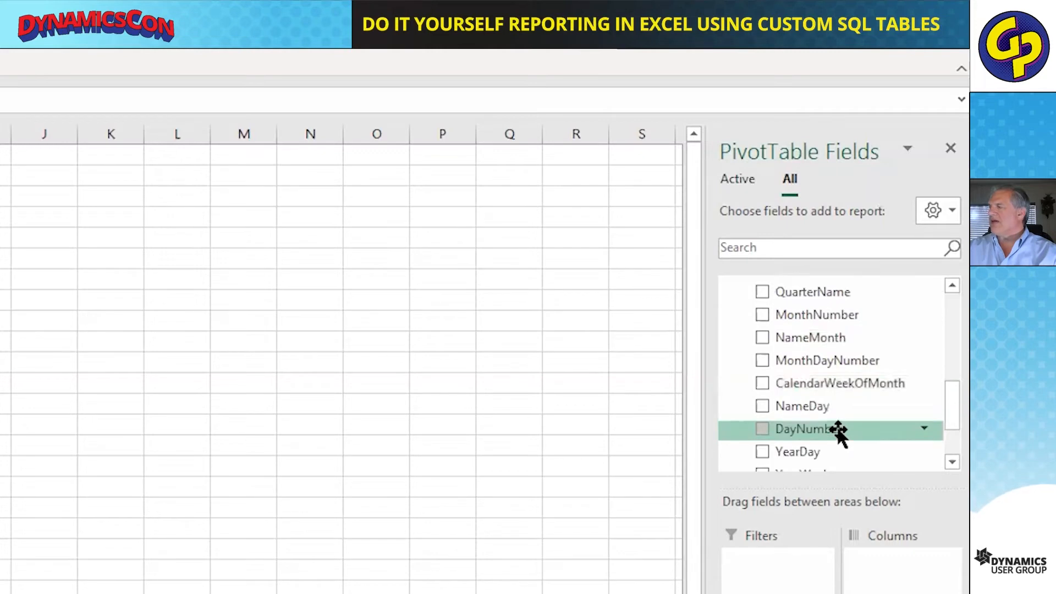
{"action": "scroll", "coordinate": [851, 385], "scroll_direction": "up", "scroll_amount": 1}
{"action": "scroll", "coordinate": [851, 374], "scroll_direction": "up", "scroll_amount": 1}
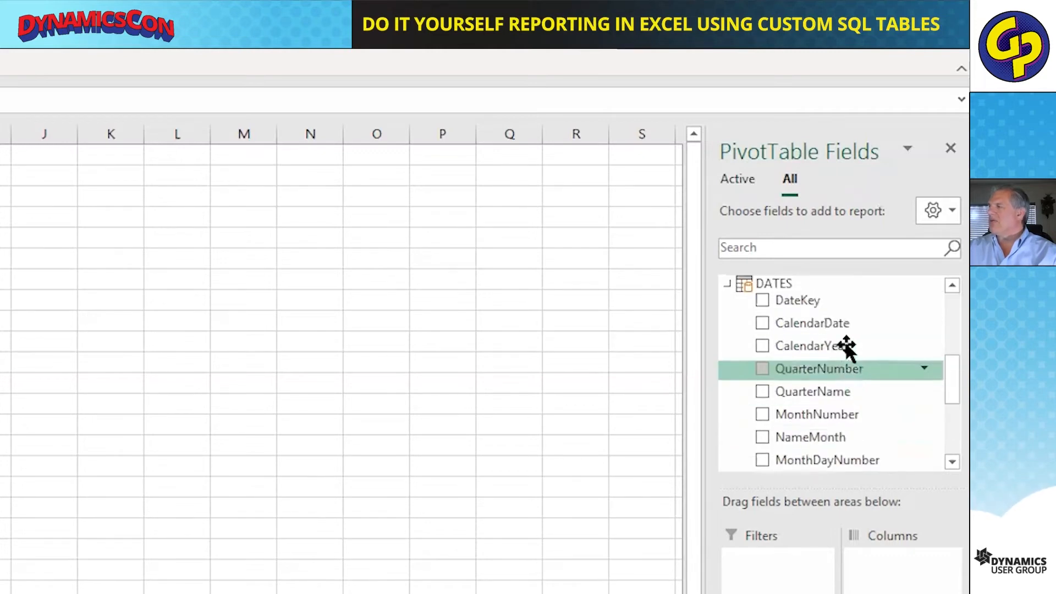
{"action": "left_click_drag", "start_coordinate": [845, 350], "coordinate": [902, 564]}
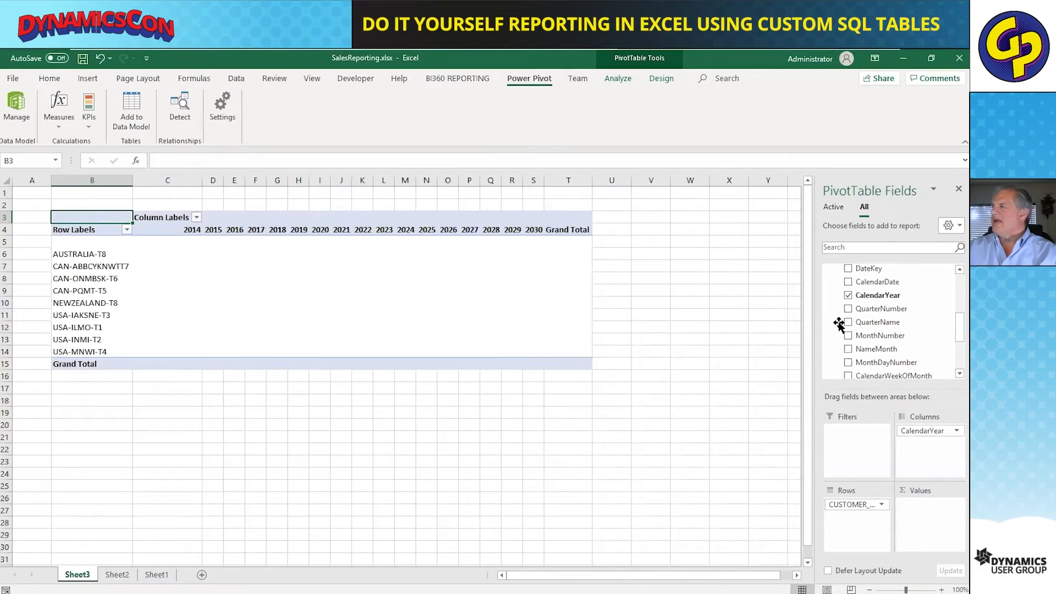
- Add EXTENDED_PRICE from the SALES table to the PivotTable as a summed value
{"action": "scroll", "coordinate": [881, 330], "scroll_direction": "down", "scroll_amount": 3}
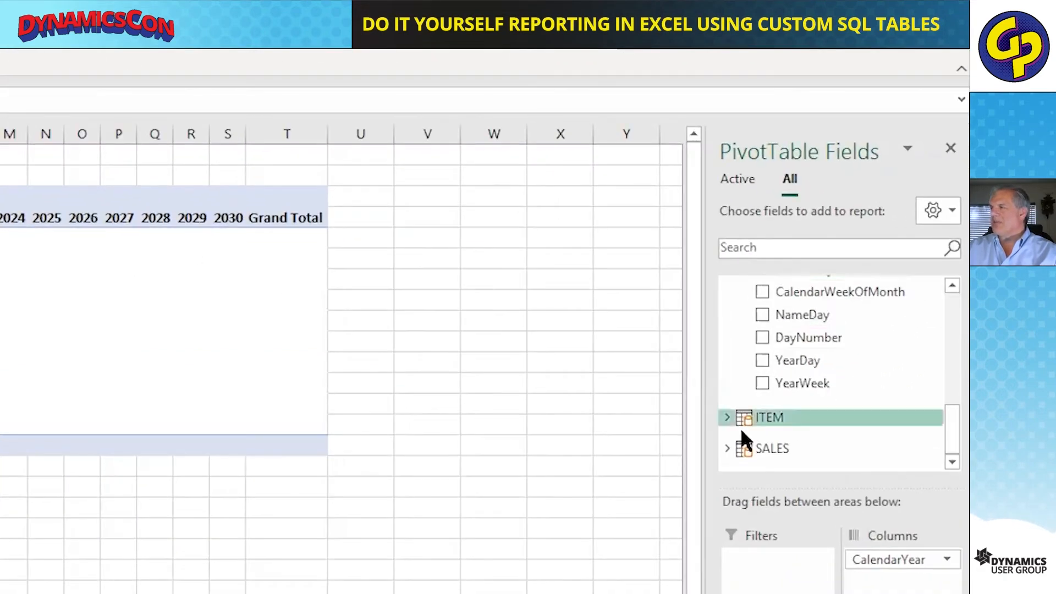
{"action": "left_click", "coordinate": [728, 448]}
{"action": "scroll", "coordinate": [752, 435], "scroll_direction": "down", "scroll_amount": 3}
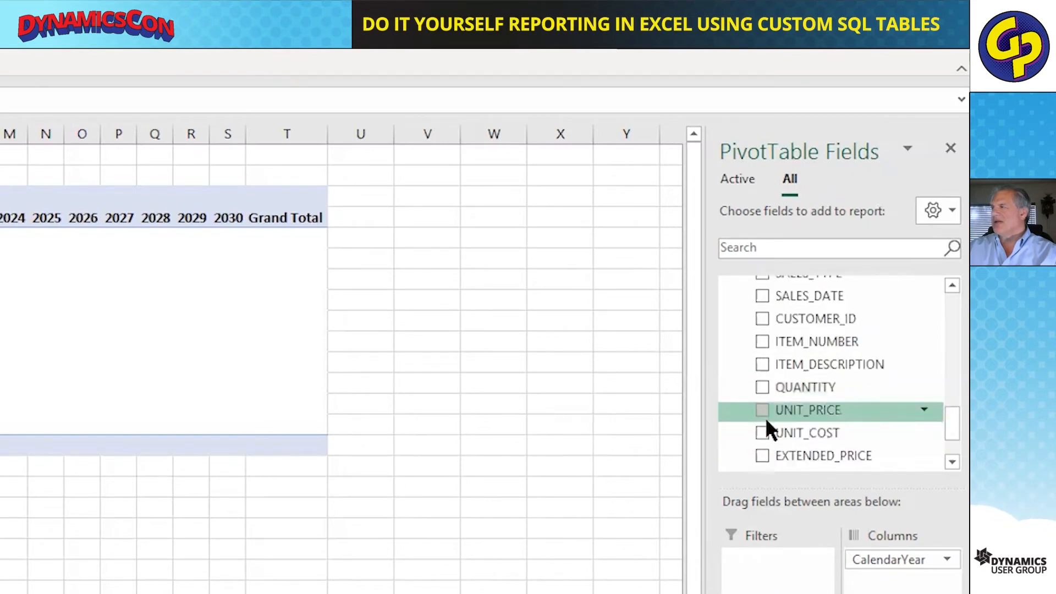
{"action": "left_click_drag", "start_coordinate": [814, 407], "coordinate": [908, 591]}
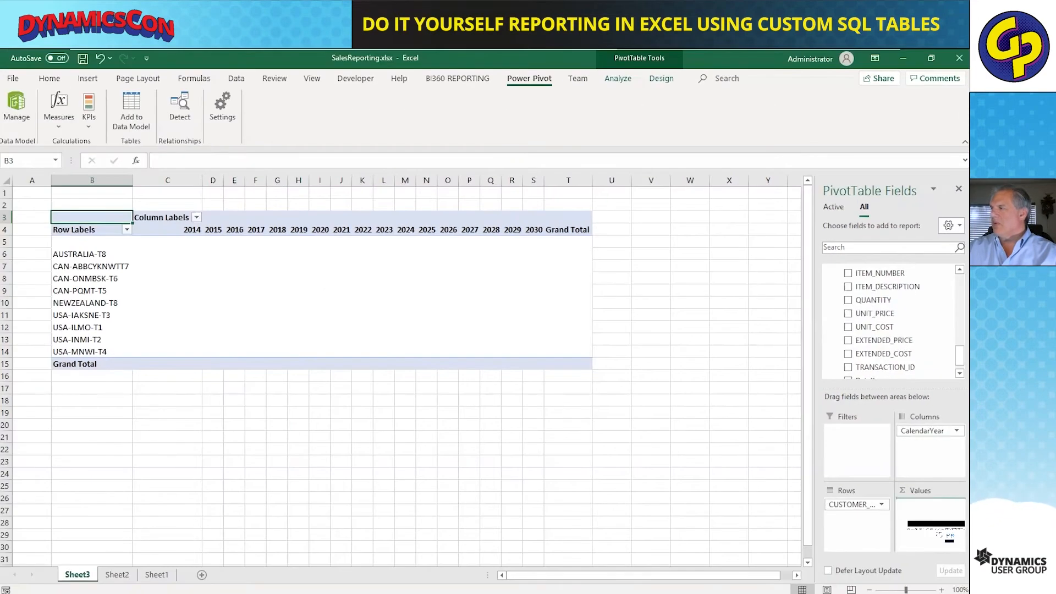
{"action": "left_click_drag", "start_coordinate": [949, 540], "coordinate": [937, 525]}
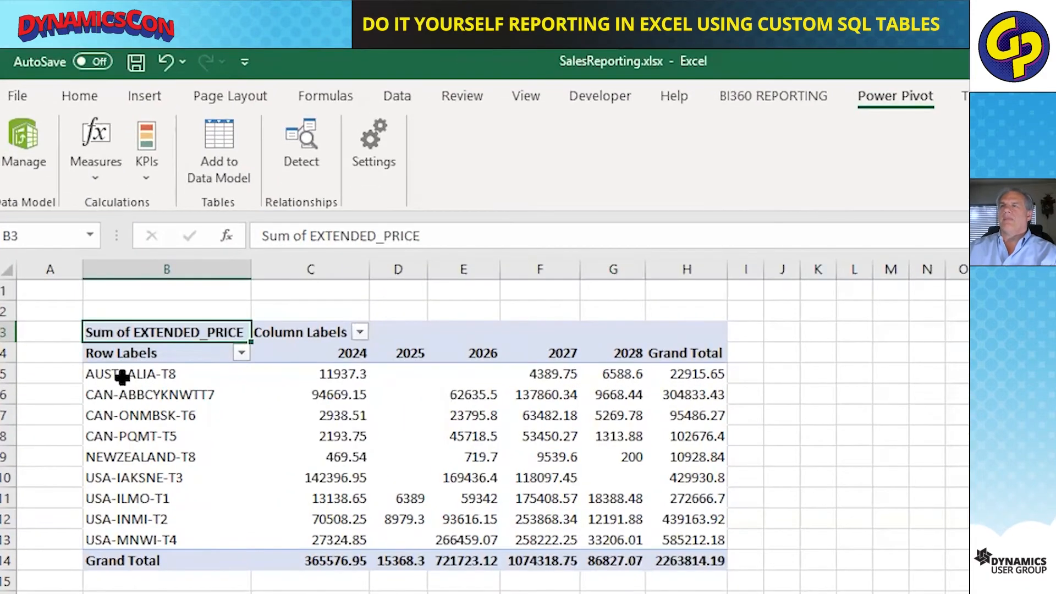
- Examine the customer class labels and the yearly sales amounts with their grand totals by selecting each block
{"action": "left_click", "coordinate": [121, 377]}
{"action": "left_click_drag", "start_coordinate": [117, 464], "coordinate": [116, 538]}
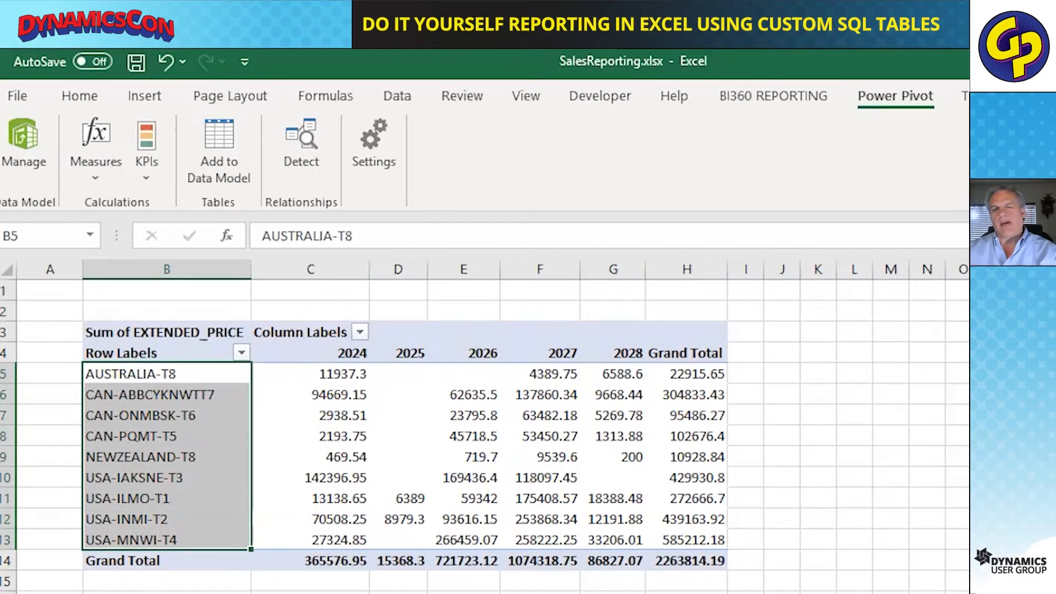
{"action": "left_click_drag", "start_coordinate": [299, 370], "coordinate": [699, 567]}
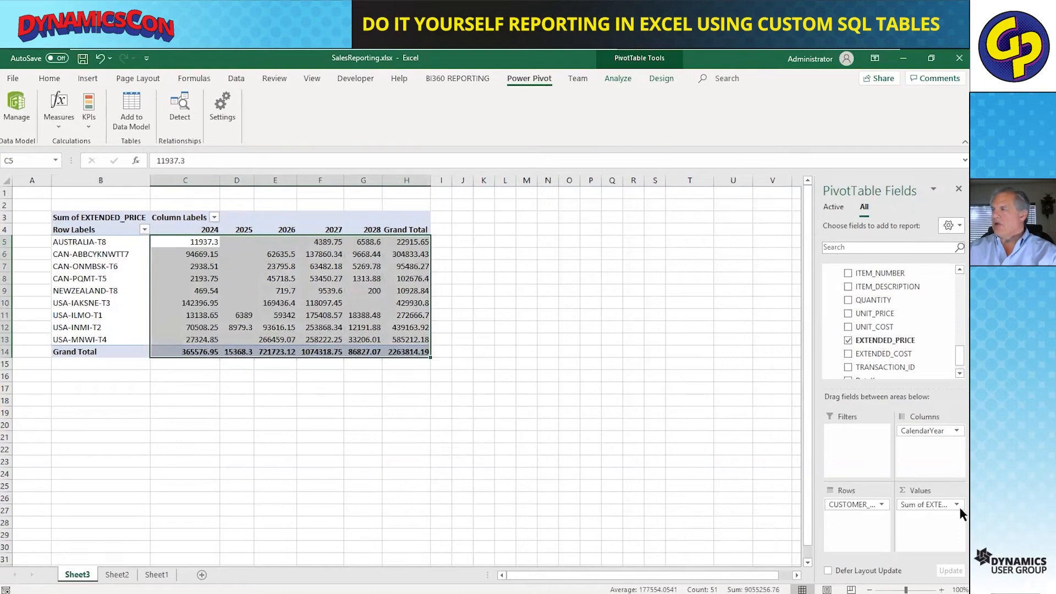
- Open the value field settings for Sum of EXTENDED_PRICE and choose No Calculation for how its values are shown
{"action": "left_click", "coordinate": [933, 505]}
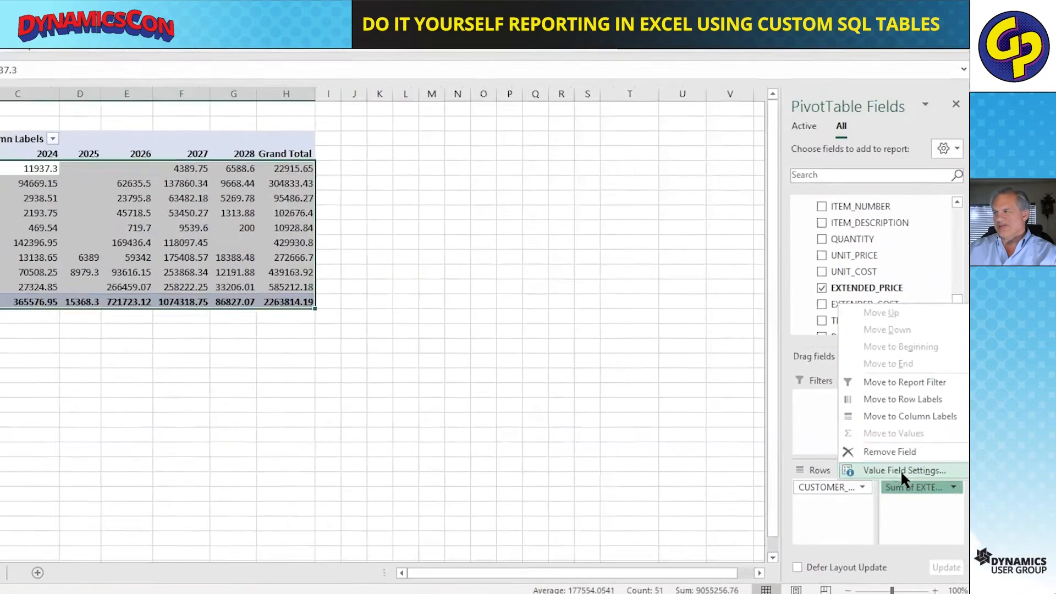
{"action": "left_click", "coordinate": [873, 425]}
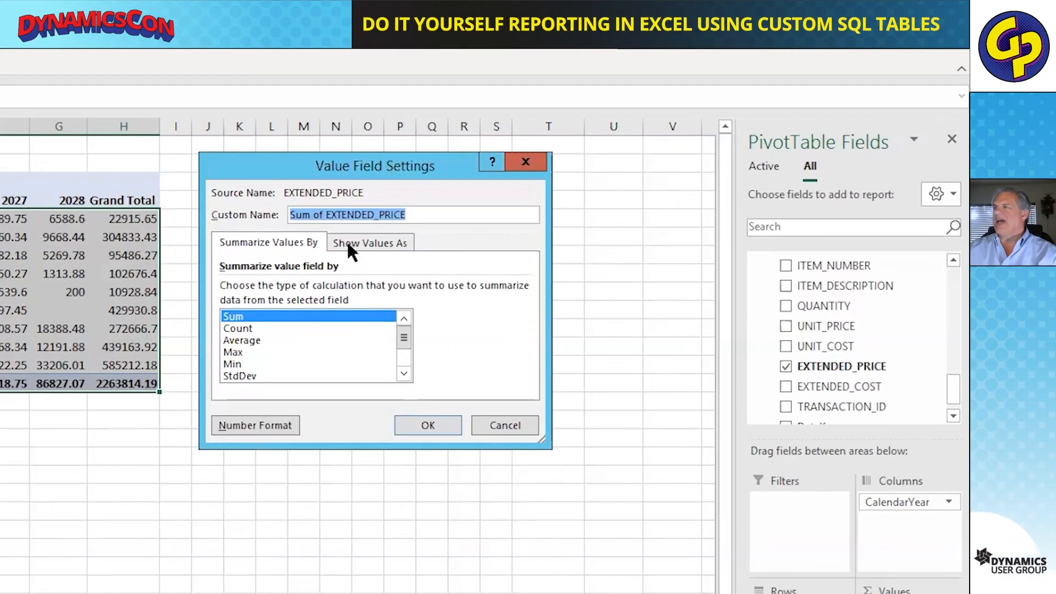
{"action": "left_click", "coordinate": [355, 245]}
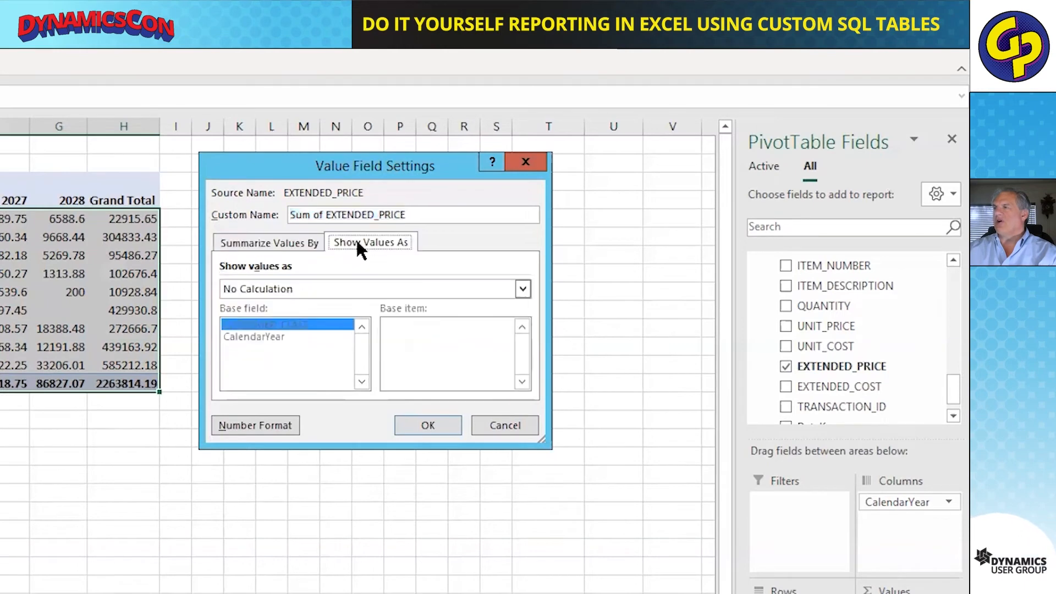
{"action": "left_click", "coordinate": [312, 297]}
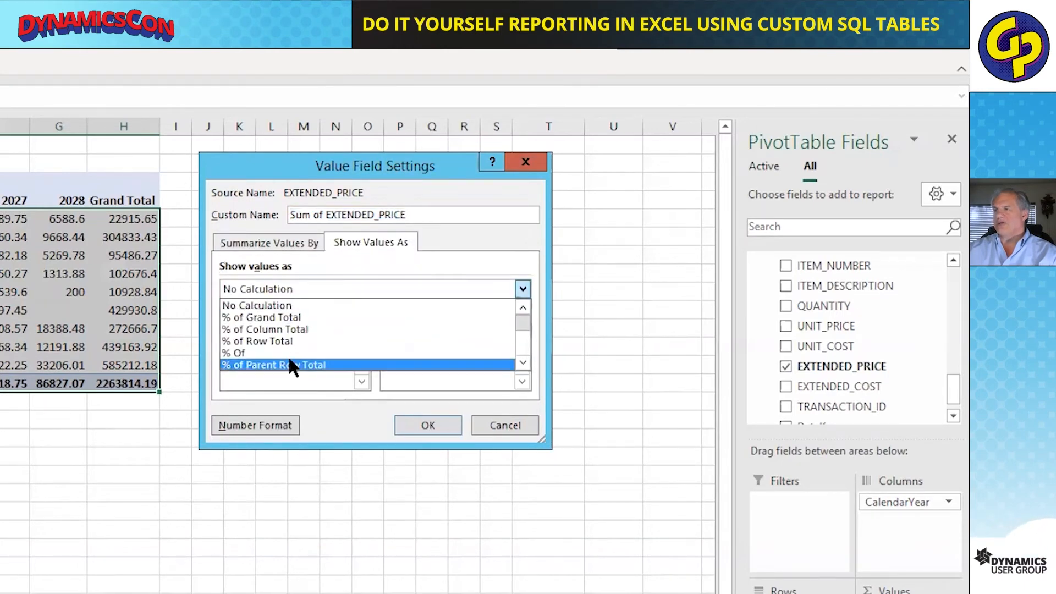
{"action": "left_click", "coordinate": [275, 305]}
- Format the Sum of EXTENDED_PRICE values as Number with two decimal places and a thousands separator
{"action": "left_click", "coordinate": [253, 425]}
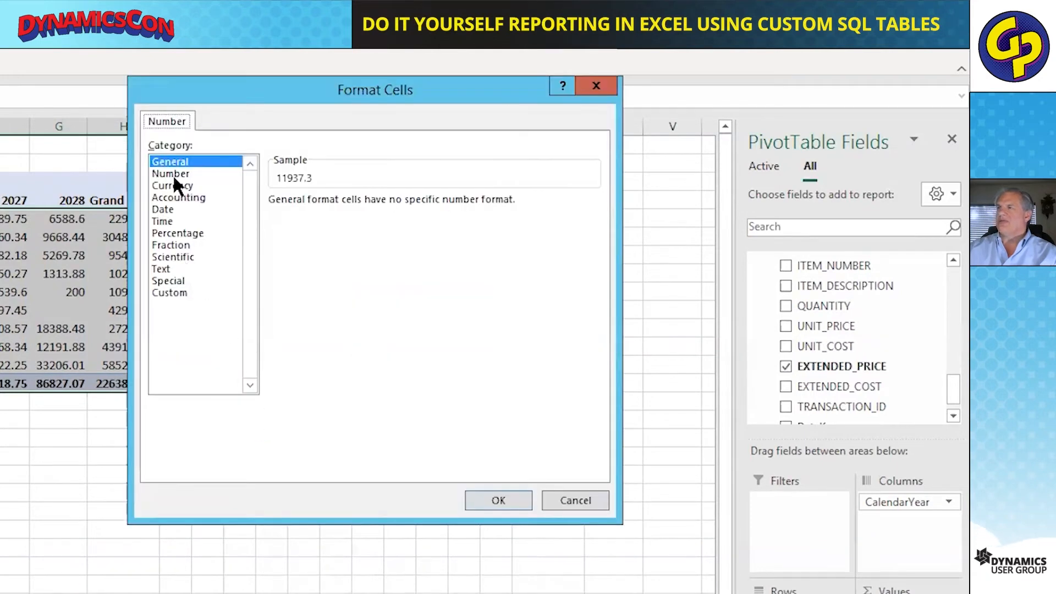
{"action": "left_click", "coordinate": [173, 174]}
{"action": "left_click", "coordinate": [290, 223]}
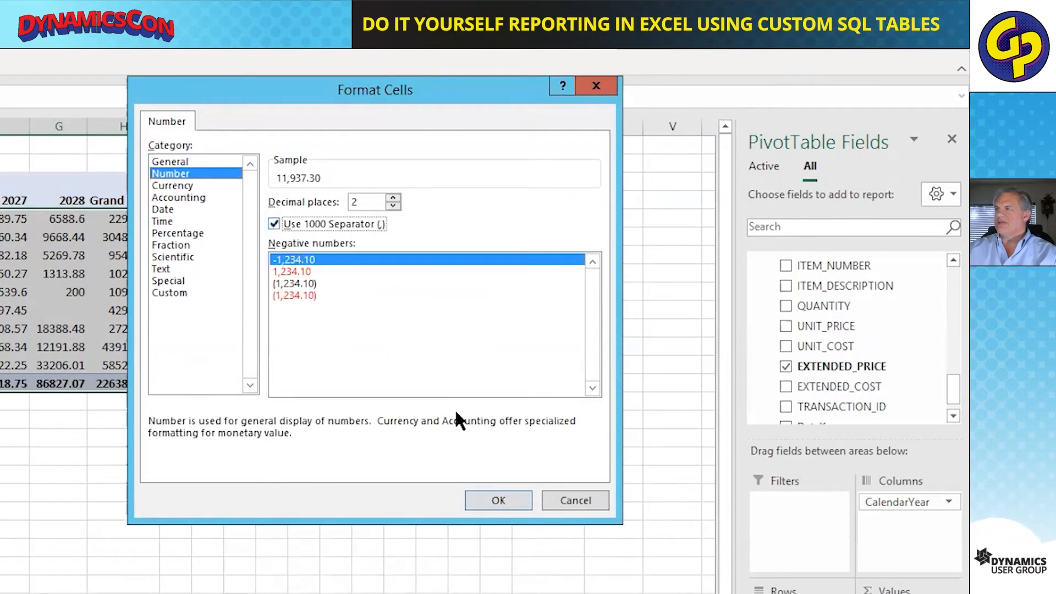
{"action": "left_click", "coordinate": [503, 499]}
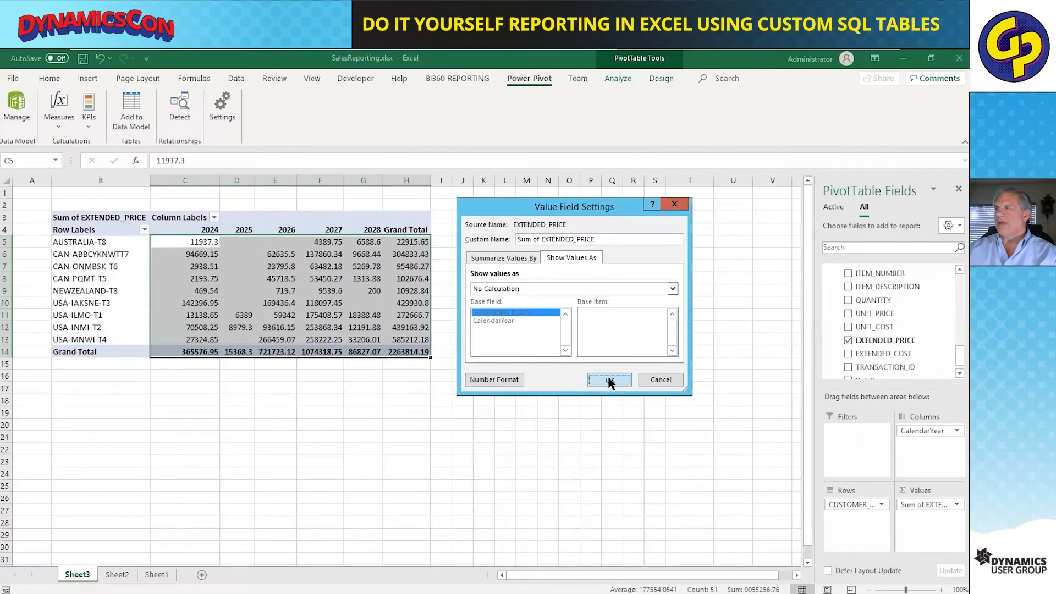
{"action": "left_click", "coordinate": [428, 428]}
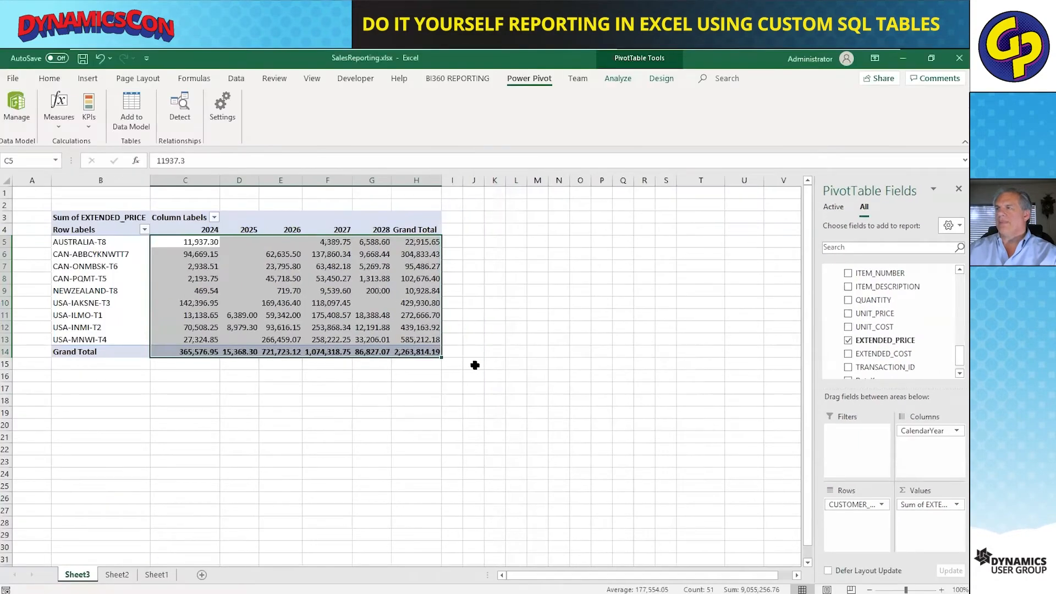
- Widen columns C through H to one uniform width
{"action": "left_click_drag", "start_coordinate": [185, 180], "coordinate": [424, 221]}
{"action": "left_click", "coordinate": [387, 302]}
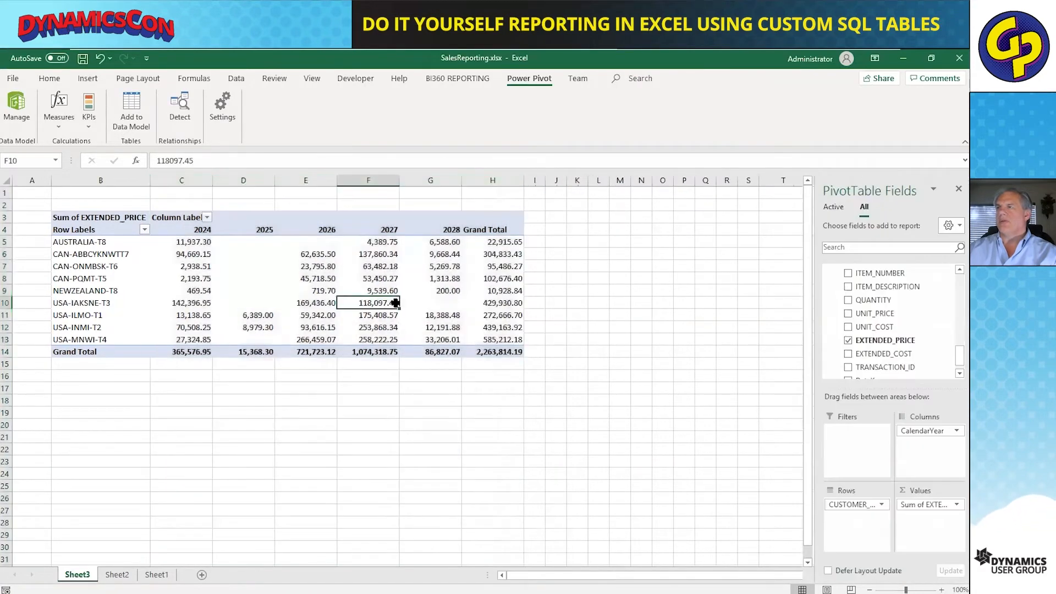
{"action": "mouse_move", "coordinate": [374, 320]}
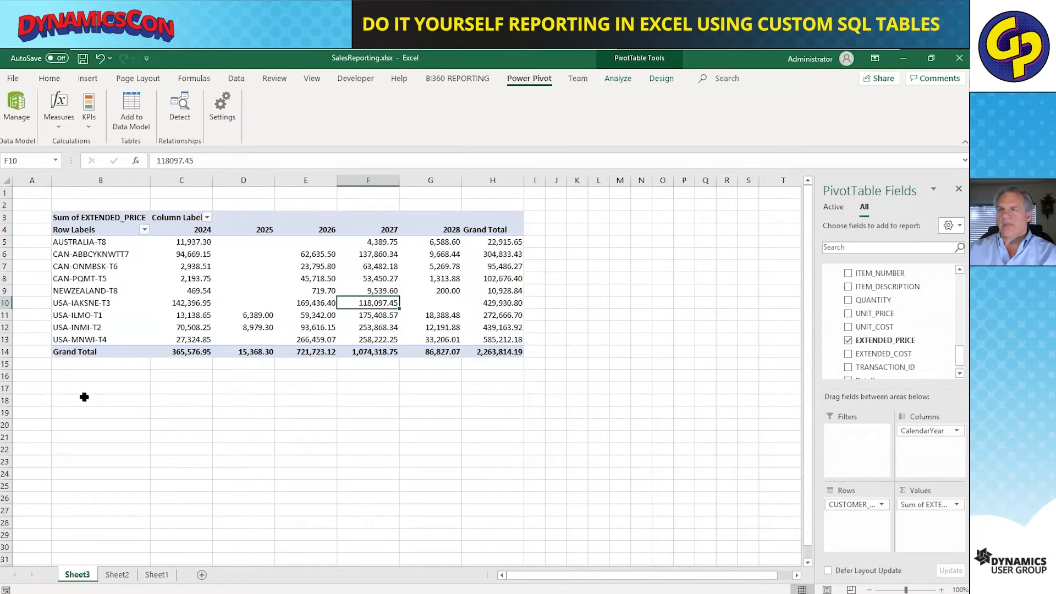
- Leave the PivotTable and view Sheet1, ending on the charts in Sheet2
{"action": "left_click", "coordinate": [82, 398]}
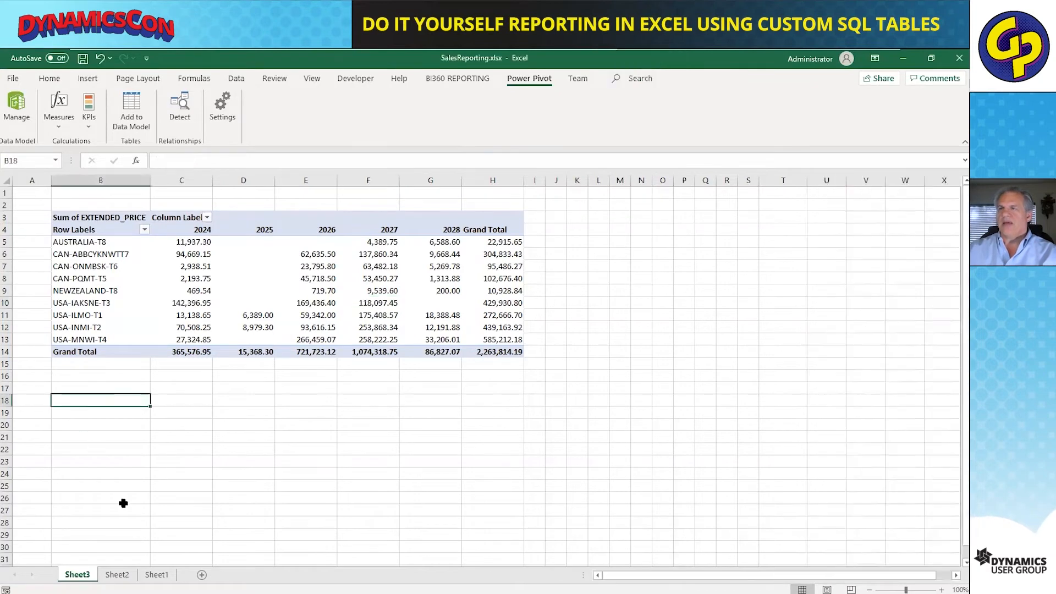
{"action": "left_click", "coordinate": [156, 575]}
{"action": "left_click", "coordinate": [113, 575]}
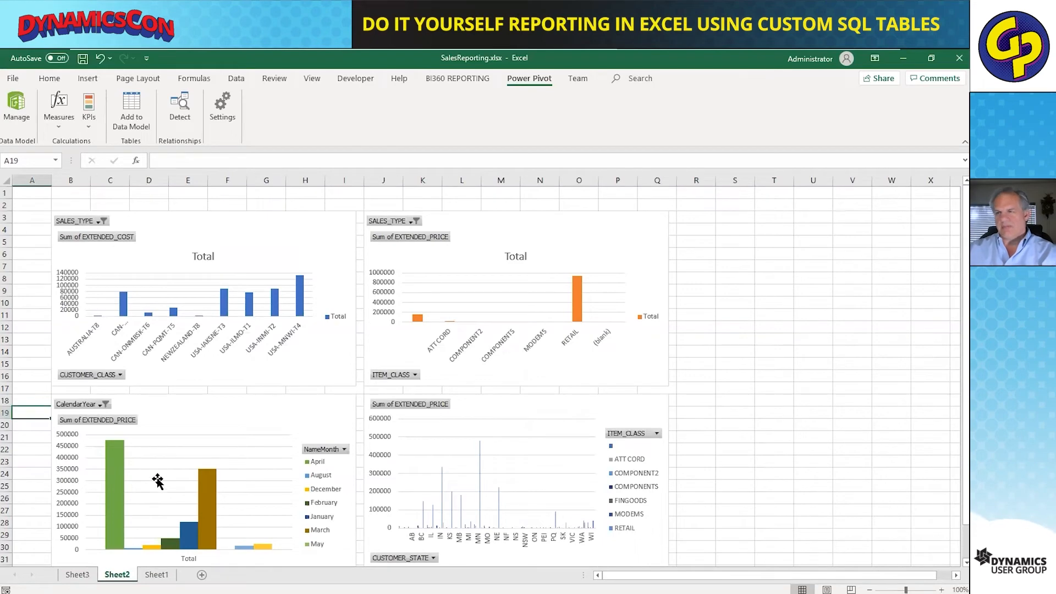
- Insert a second PivotTable from the Power Pivot data model on the existing worksheet at cell B18 of Sheet3
{"action": "left_click", "coordinate": [78, 575]}
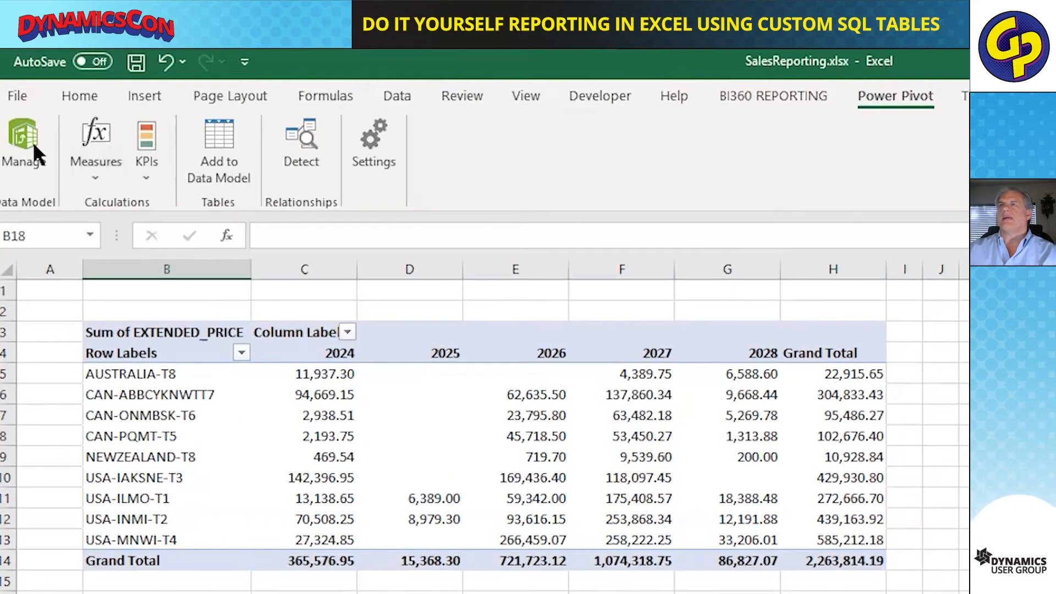
{"action": "left_click", "coordinate": [20, 105]}
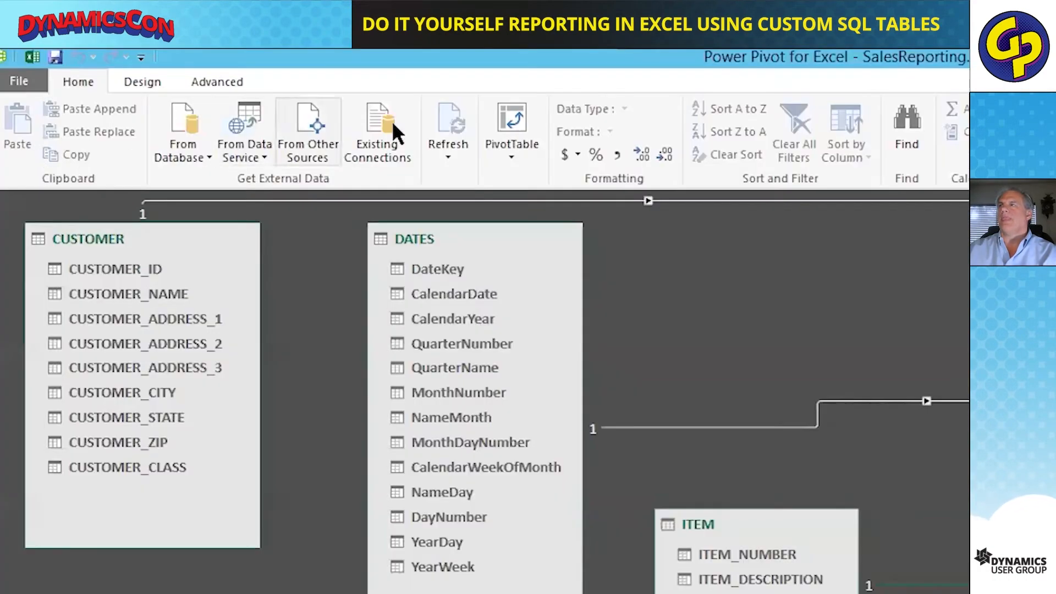
{"action": "left_click", "coordinate": [508, 115]}
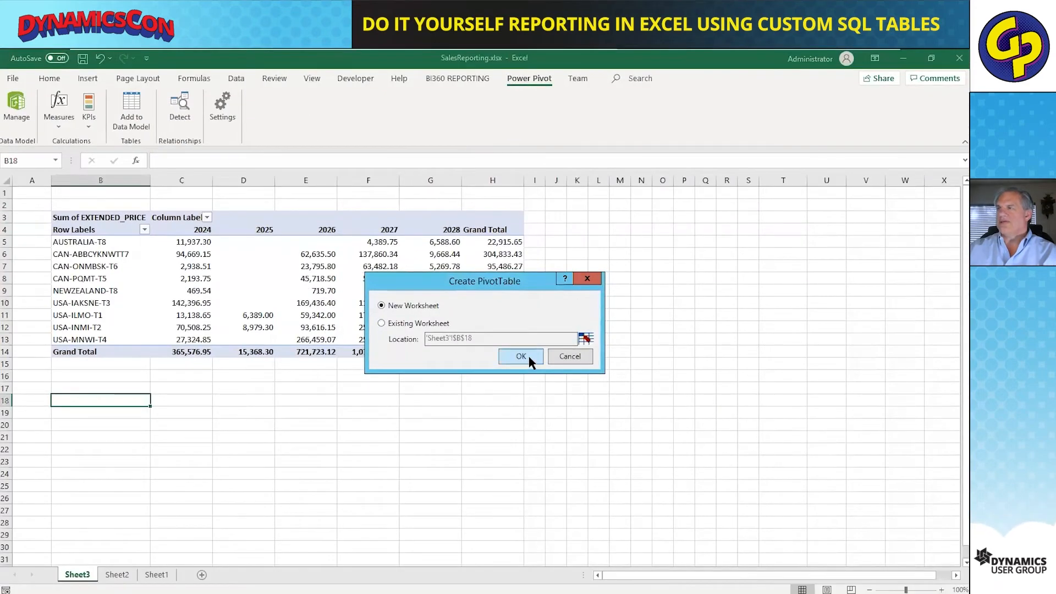
{"action": "left_click", "coordinate": [432, 325]}
{"action": "left_click", "coordinate": [514, 355]}
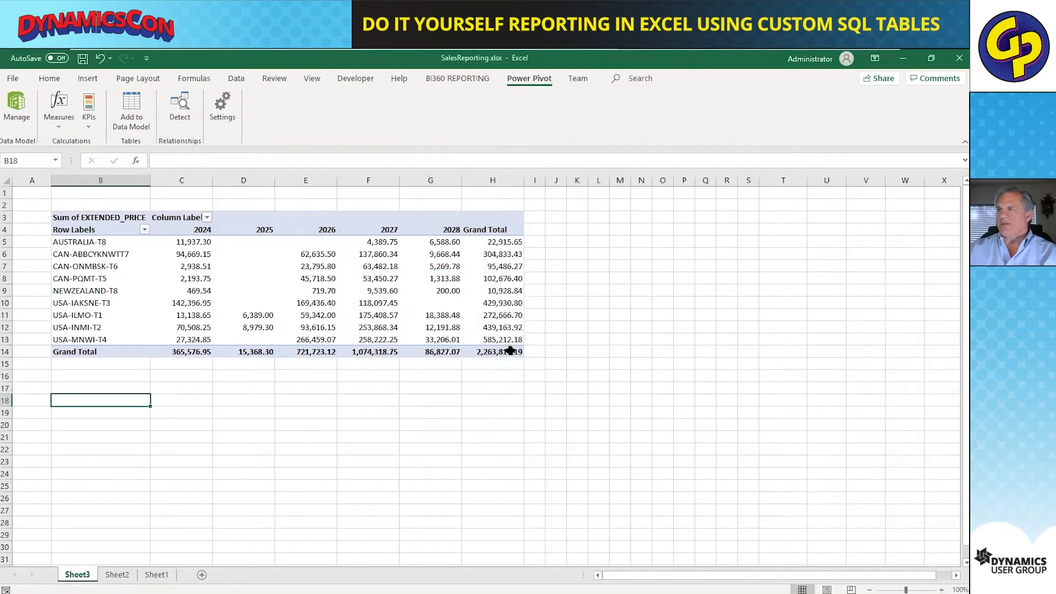
{"action": "scroll", "coordinate": [377, 439], "scroll_direction": "down", "scroll_amount": 2}
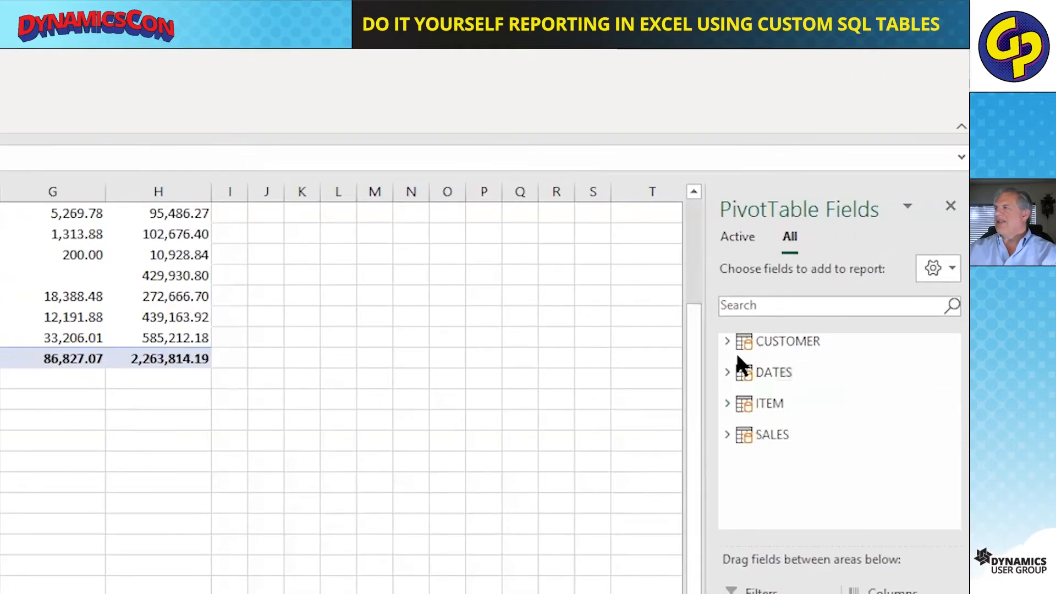
- Add CUSTOMER_CLASS as rows and CUSTOMER_ZIP as columns of the new PivotTable
{"action": "left_click", "coordinate": [728, 341]}
{"action": "scroll", "coordinate": [775, 429], "scroll_direction": "down", "scroll_amount": 2}
{"action": "left_click_drag", "start_coordinate": [778, 440], "coordinate": [792, 593]}
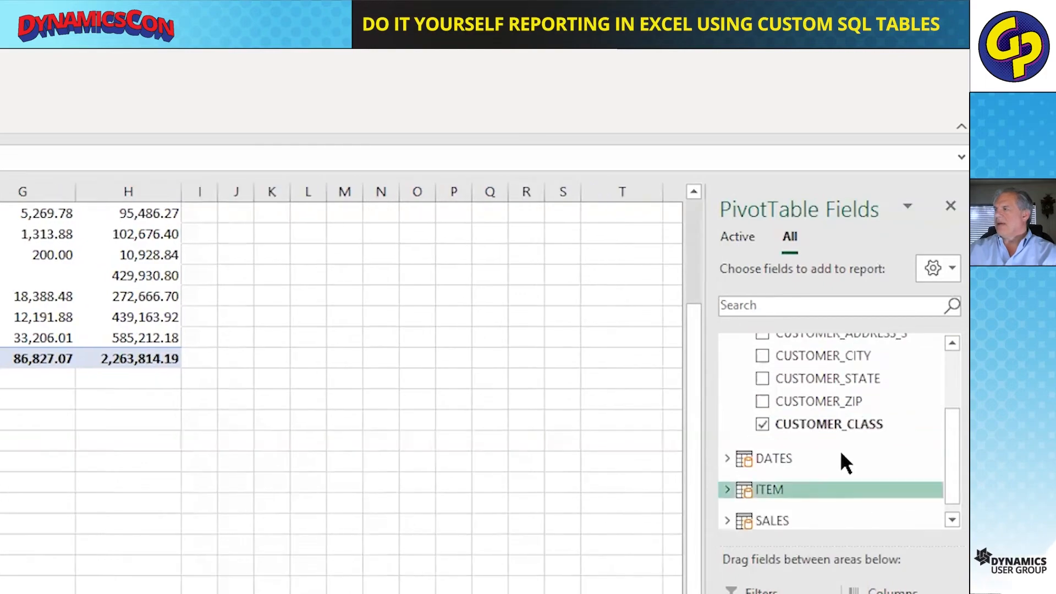
{"action": "scroll", "coordinate": [795, 485], "scroll_direction": "up", "scroll_amount": 1}
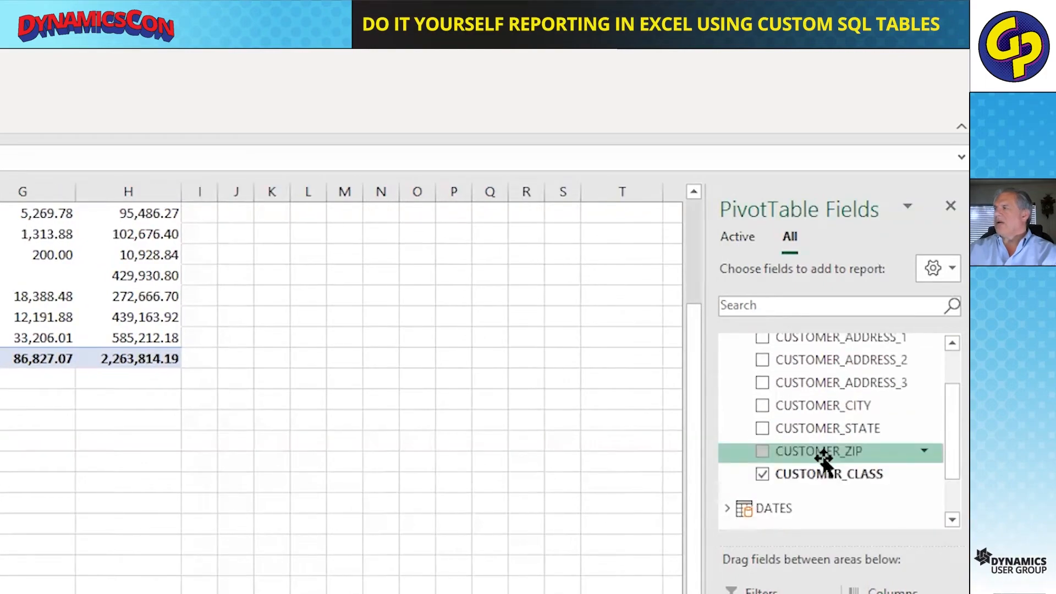
{"action": "scroll", "coordinate": [823, 459], "scroll_direction": "down", "scroll_amount": 1}
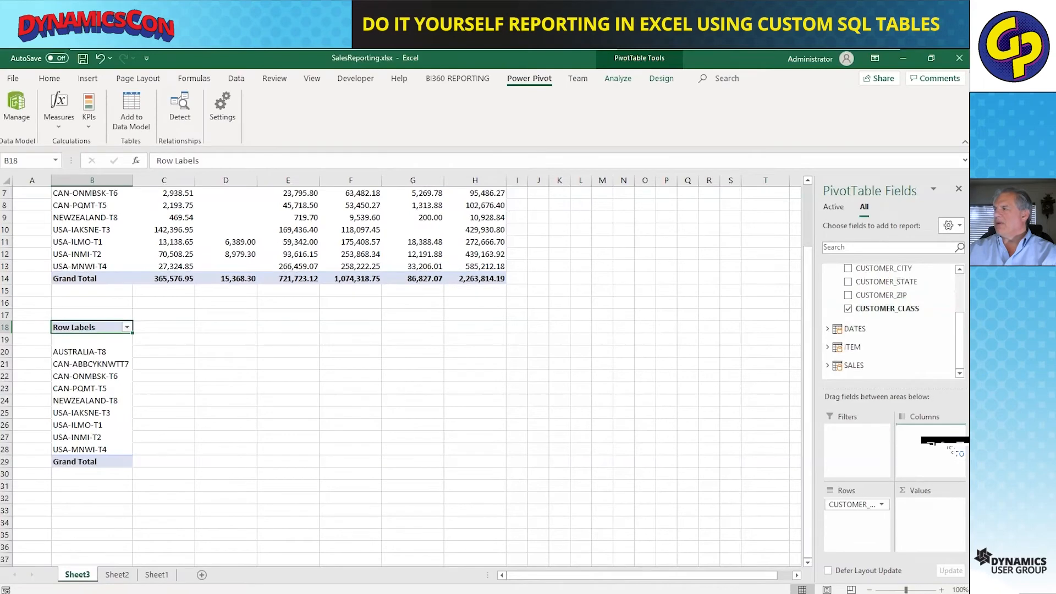
{"action": "left_click_drag", "start_coordinate": [953, 450], "coordinate": [946, 440]}
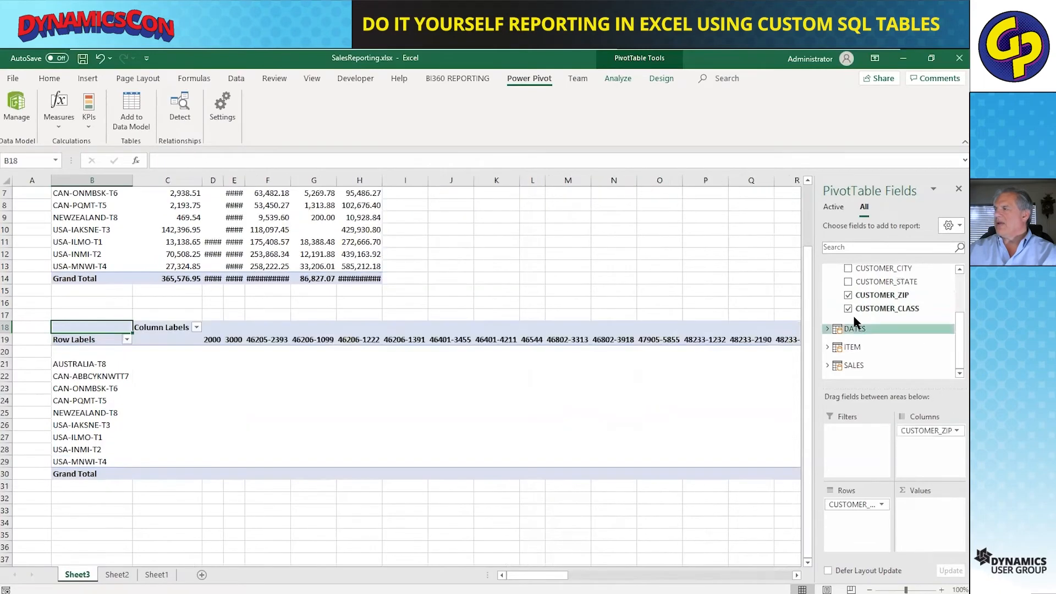
- Add EXTENDED_PRICE from the SALES table to the new PivotTable as summed values
{"action": "left_click", "coordinate": [829, 366]}
{"action": "scroll", "coordinate": [895, 352], "scroll_direction": "down", "scroll_amount": 5}
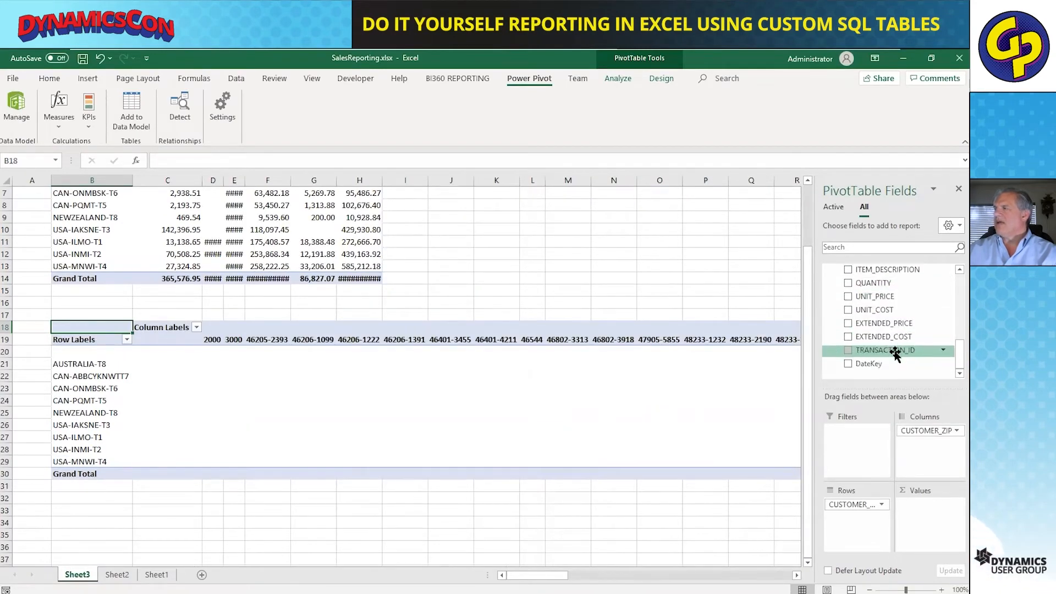
{"action": "left_click_drag", "start_coordinate": [893, 325], "coordinate": [918, 515]}
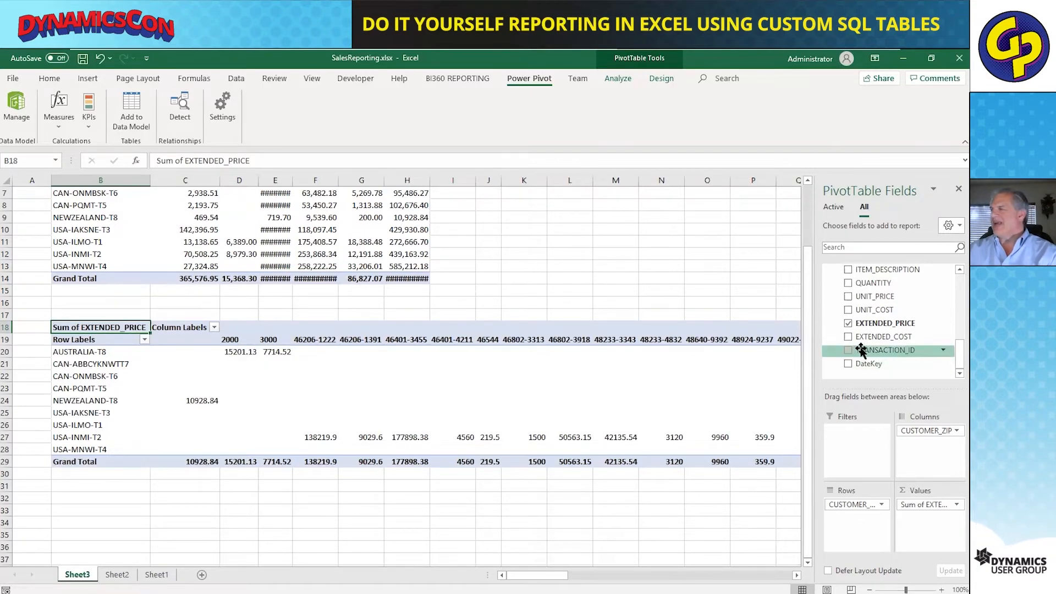
- Add CalendarYear from the DATES table as a report filter and limit the PivotTable to 2027
{"action": "scroll", "coordinate": [880, 336], "scroll_direction": "up", "scroll_amount": 3}
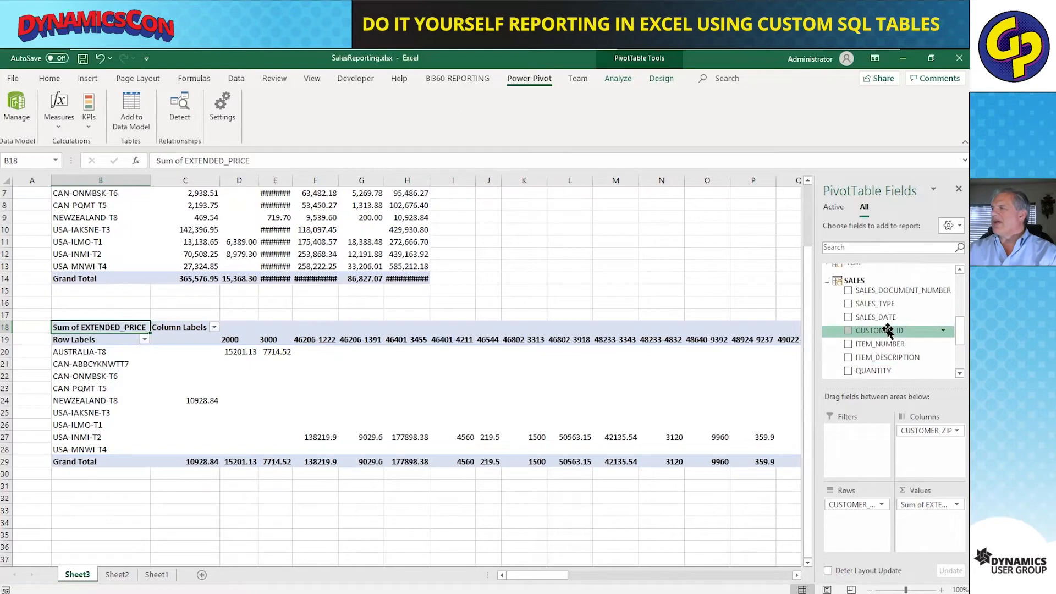
{"action": "scroll", "coordinate": [886, 327], "scroll_direction": "up", "scroll_amount": 2}
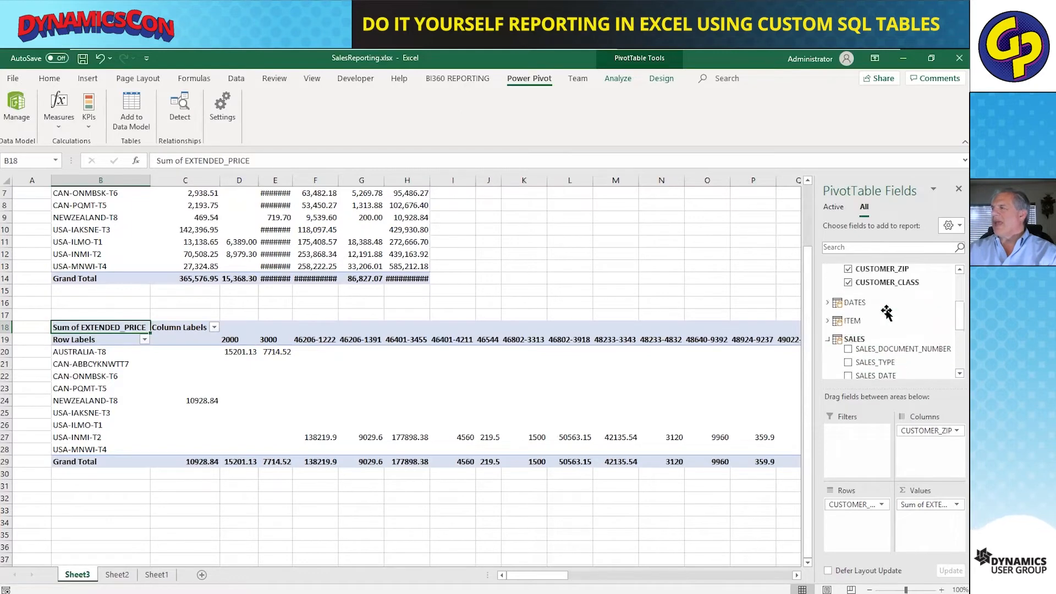
{"action": "left_click", "coordinate": [828, 303]}
{"action": "left_click_drag", "start_coordinate": [881, 305], "coordinate": [859, 438]}
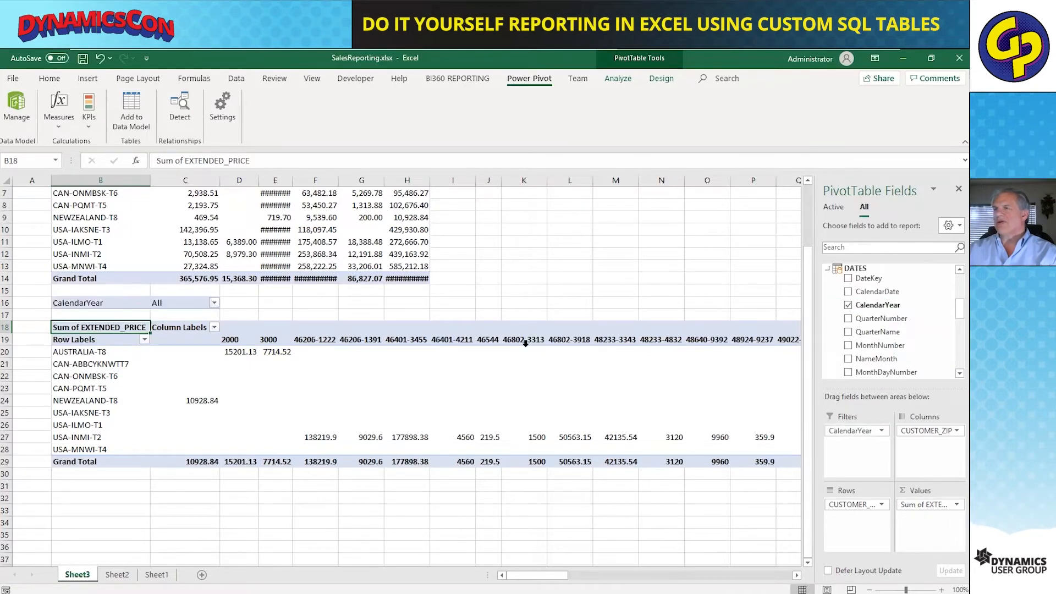
{"action": "left_click", "coordinate": [213, 302]}
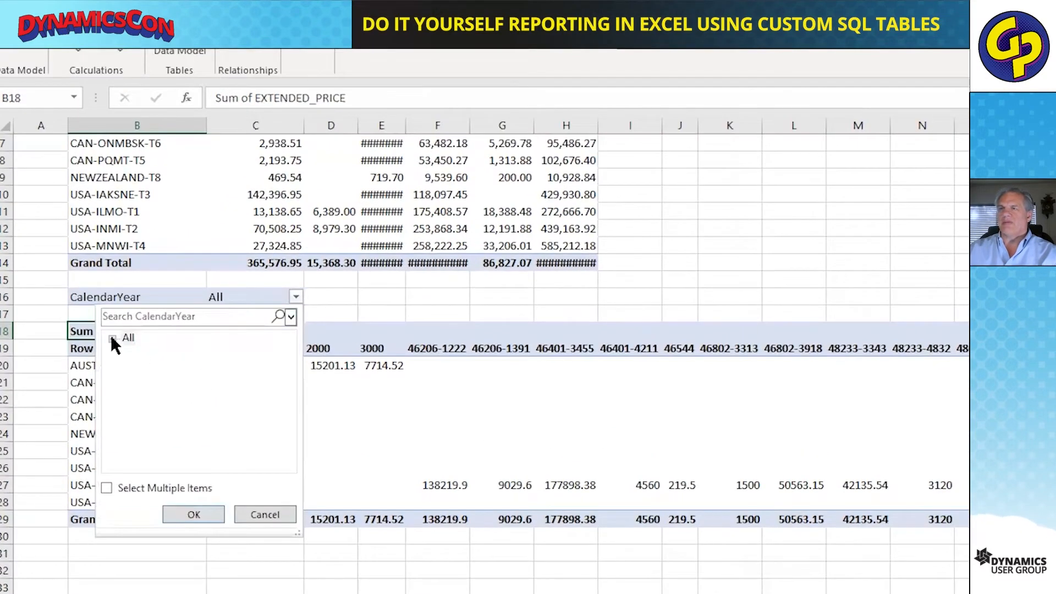
{"action": "left_click", "coordinate": [112, 338]}
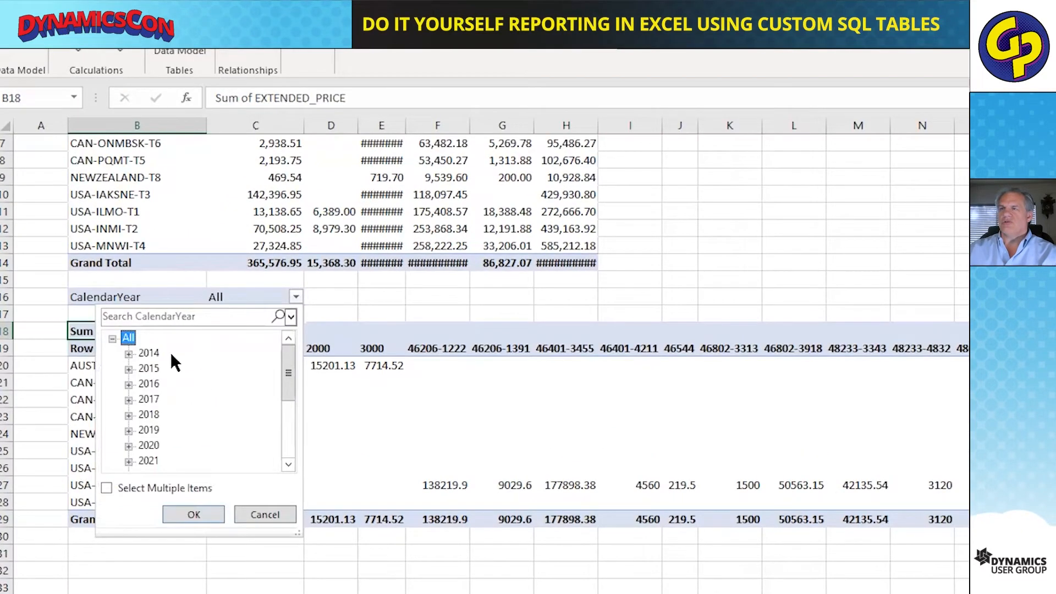
{"action": "scroll", "coordinate": [168, 434], "scroll_direction": "down", "scroll_amount": 3}
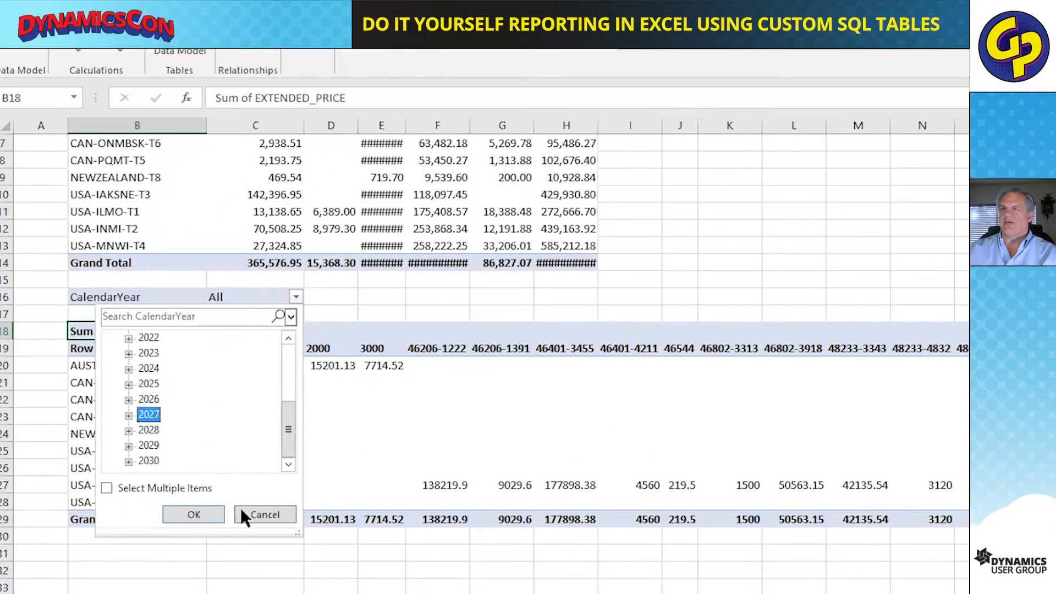
{"action": "left_click", "coordinate": [181, 513]}
{"action": "left_click", "coordinate": [418, 400]}
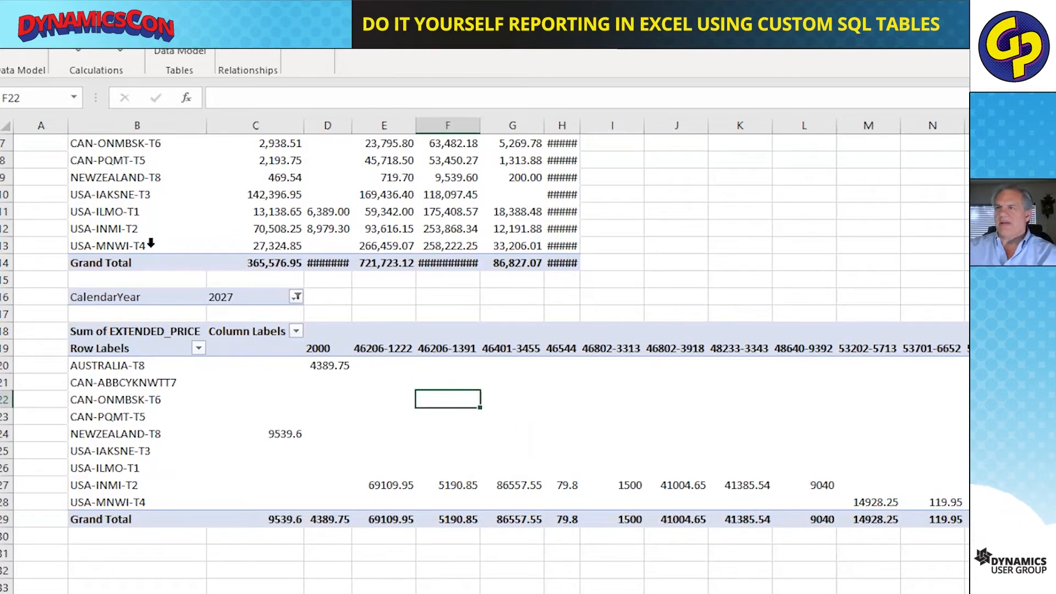
{"action": "left_click_drag", "start_coordinate": [159, 328], "coordinate": [965, 519]}
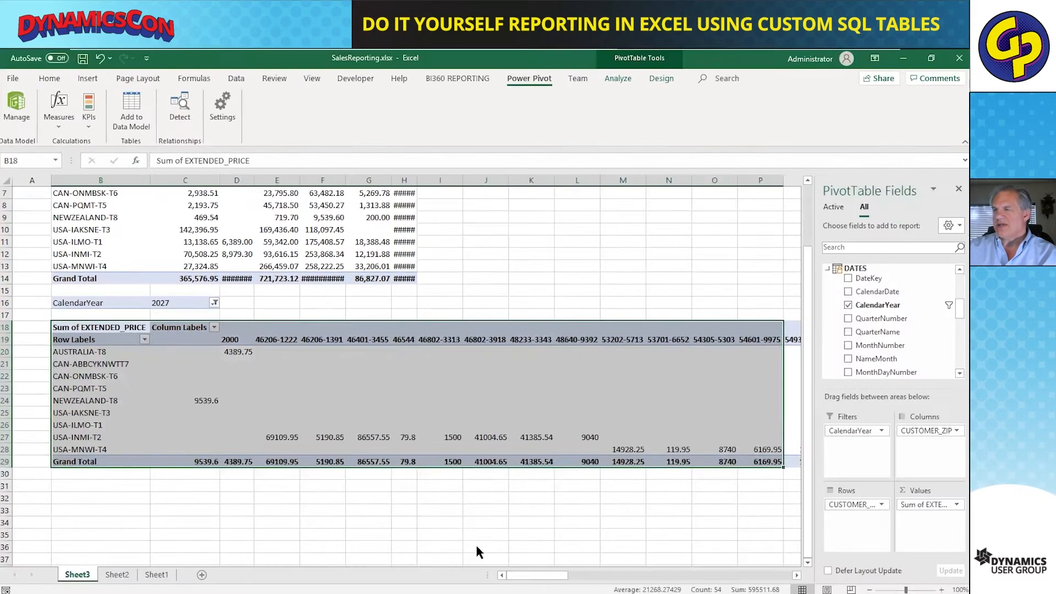
{"action": "mouse_move", "coordinate": [479, 593]}
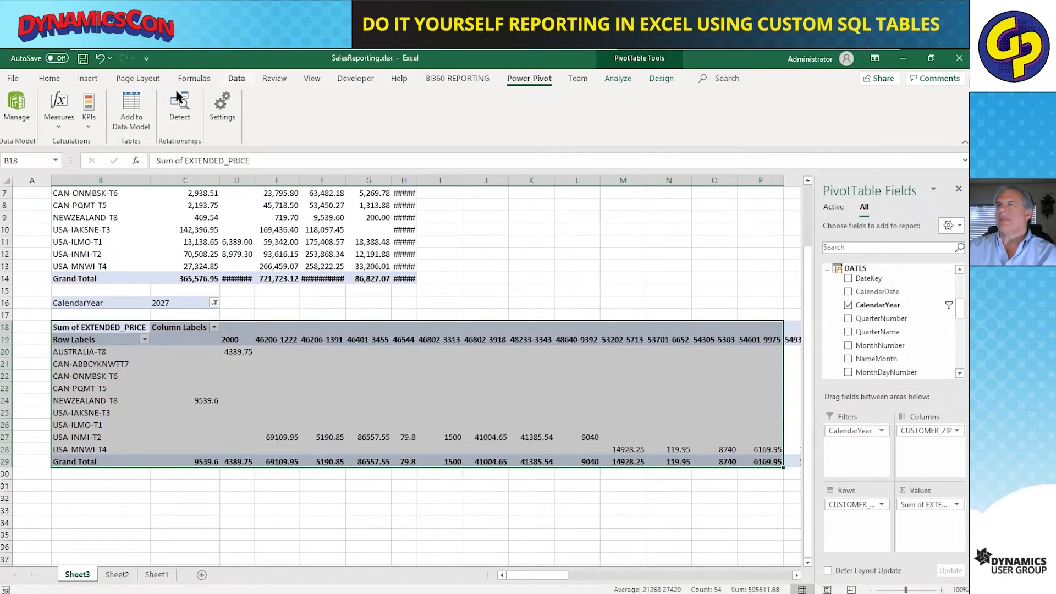
- Insert a PivotChart from the Power Pivot data model on a new worksheet
{"action": "left_click", "coordinate": [16, 110]}
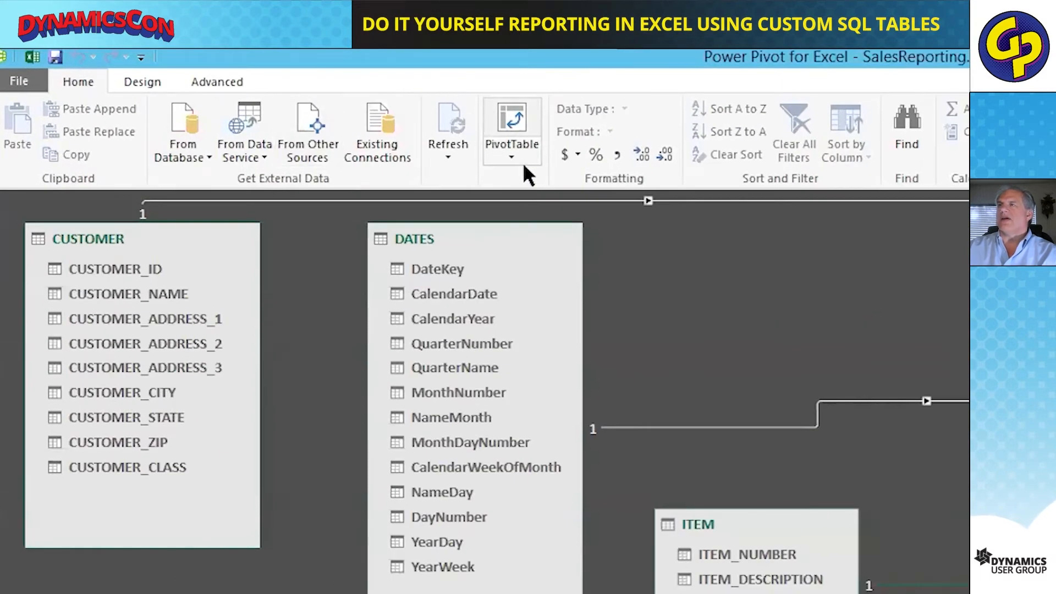
{"action": "left_click", "coordinate": [516, 156]}
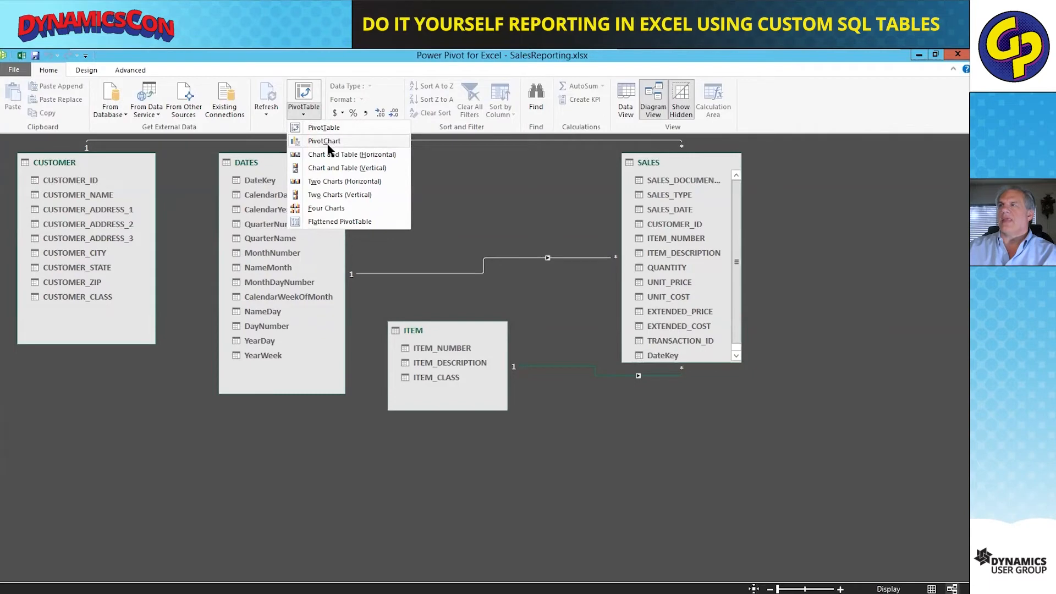
{"action": "left_click", "coordinate": [328, 144]}
{"action": "left_click", "coordinate": [520, 357]}
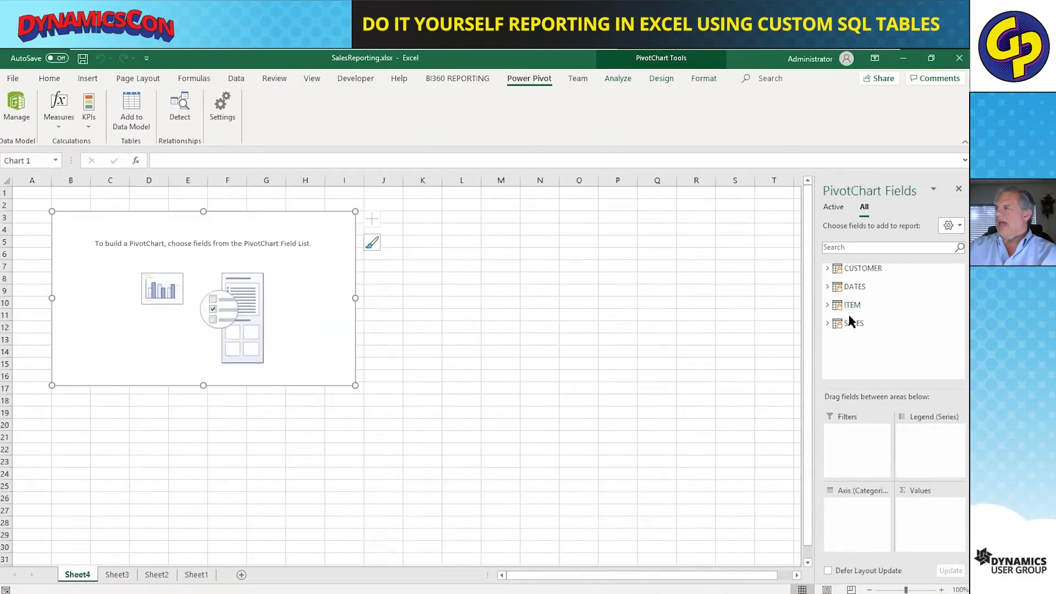
- Use CalendarYear as the PivotChart's filter and QuarterName as its legend series
{"action": "left_click", "coordinate": [828, 289]}
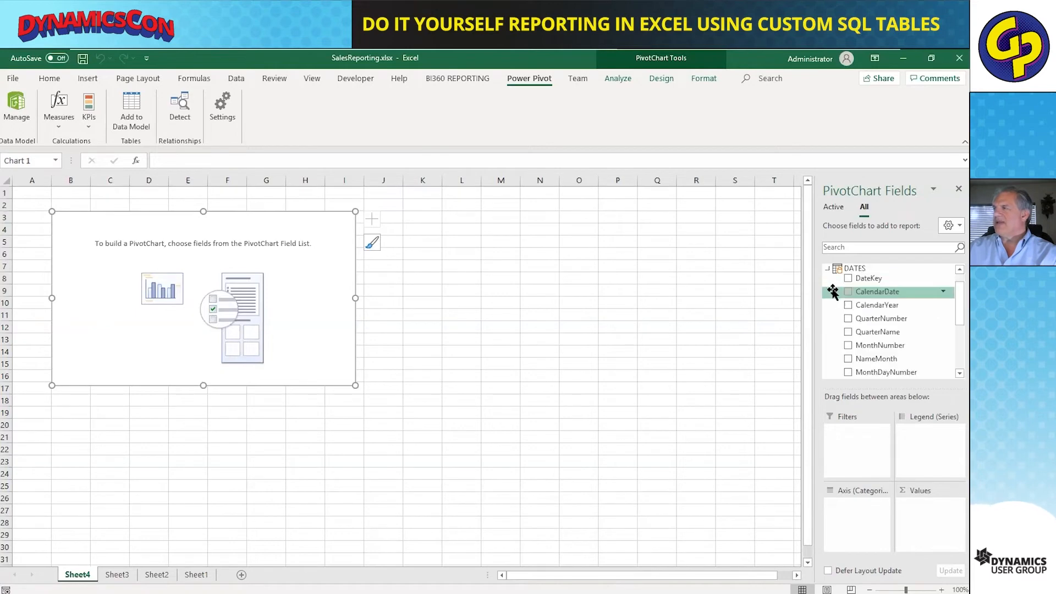
{"action": "mouse_move", "coordinate": [900, 311]}
{"action": "left_mouse_down"}
{"action": "mouse_move", "coordinate": [872, 379]}
{"action": "mouse_move", "coordinate": [865, 450]}
{"action": "left_mouse_up"}
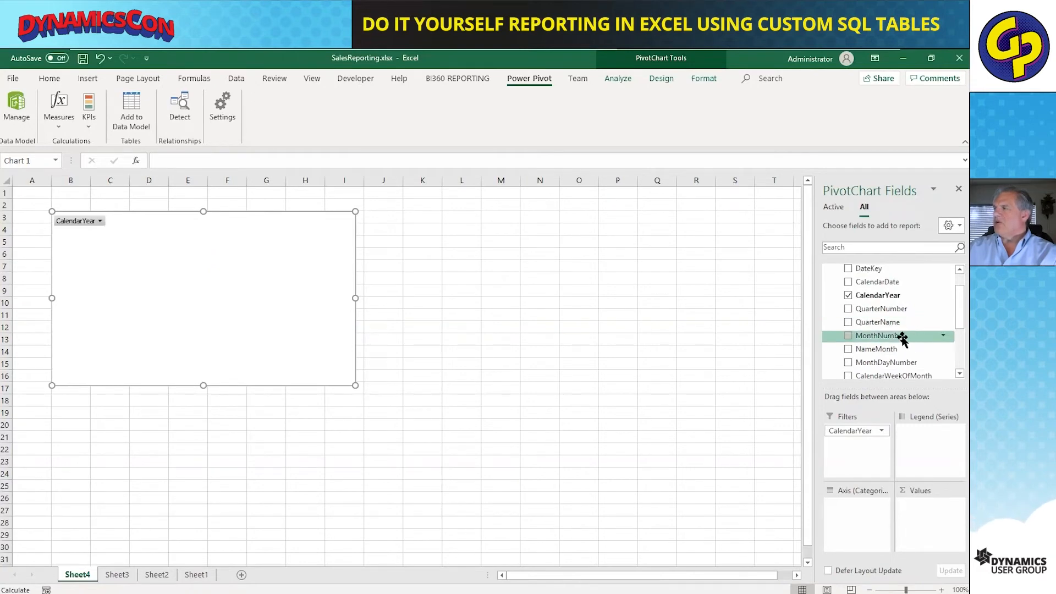
{"action": "left_click_drag", "start_coordinate": [878, 324], "coordinate": [930, 438]}
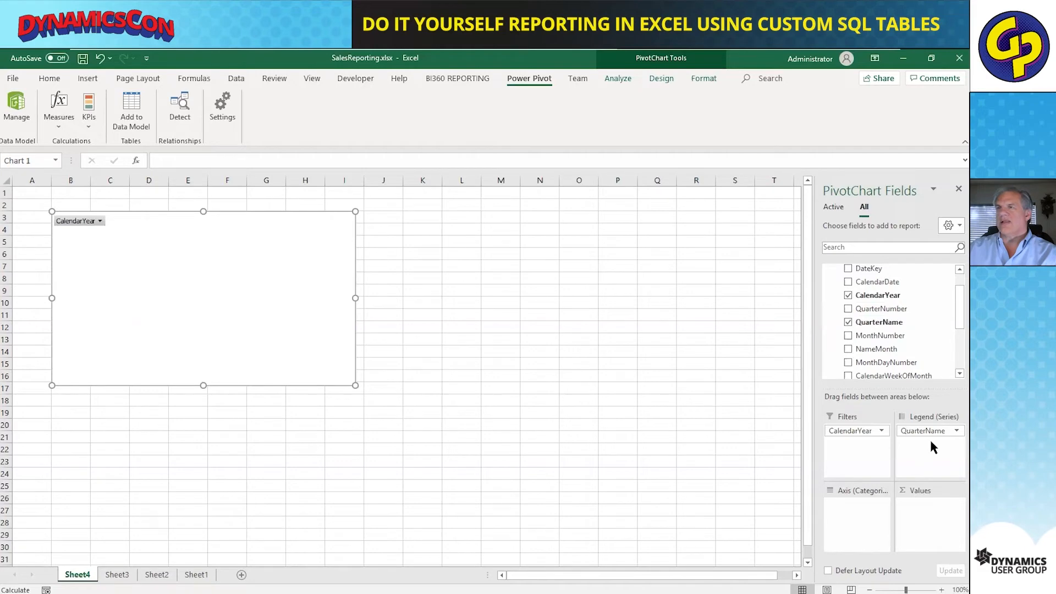
- Add EXTENDED_PRICE from the SALES table as the PivotChart's summed values and enlarge the chart to reach about column P and row 26
{"action": "scroll", "coordinate": [887, 322], "scroll_direction": "down", "scroll_amount": 3}
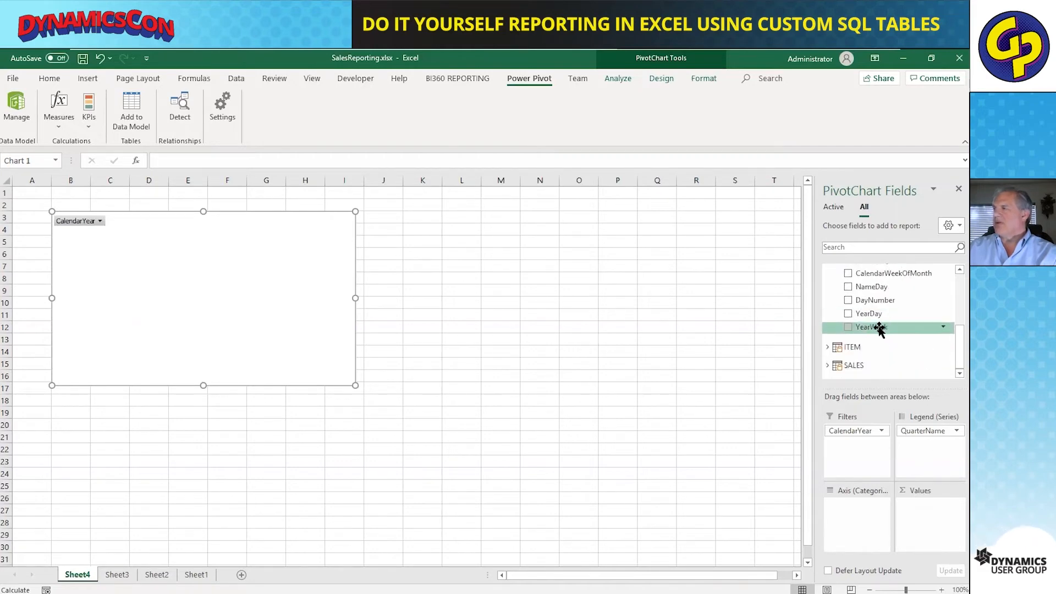
{"action": "left_click", "coordinate": [828, 366]}
{"action": "scroll", "coordinate": [858, 341], "scroll_direction": "down", "scroll_amount": 3}
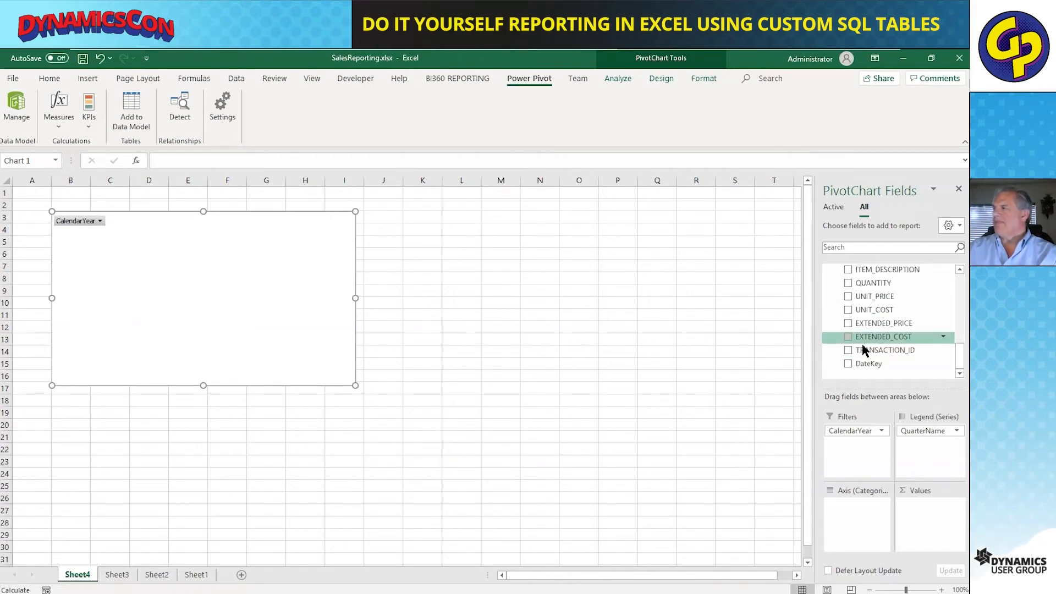
{"action": "left_click_drag", "start_coordinate": [877, 325], "coordinate": [936, 522]}
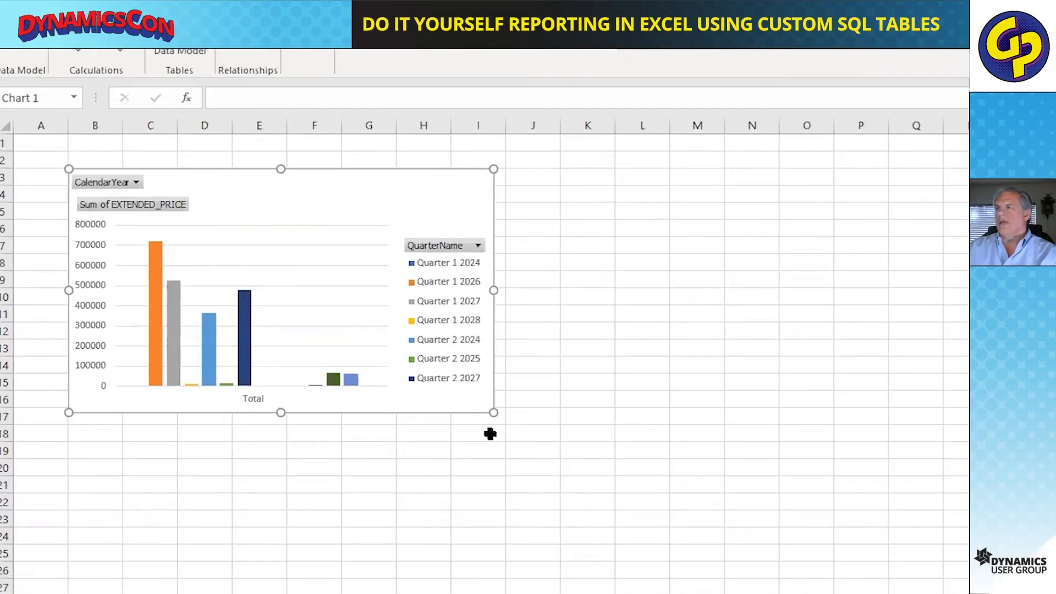
{"action": "left_click_drag", "start_coordinate": [493, 412], "coordinate": [861, 578]}
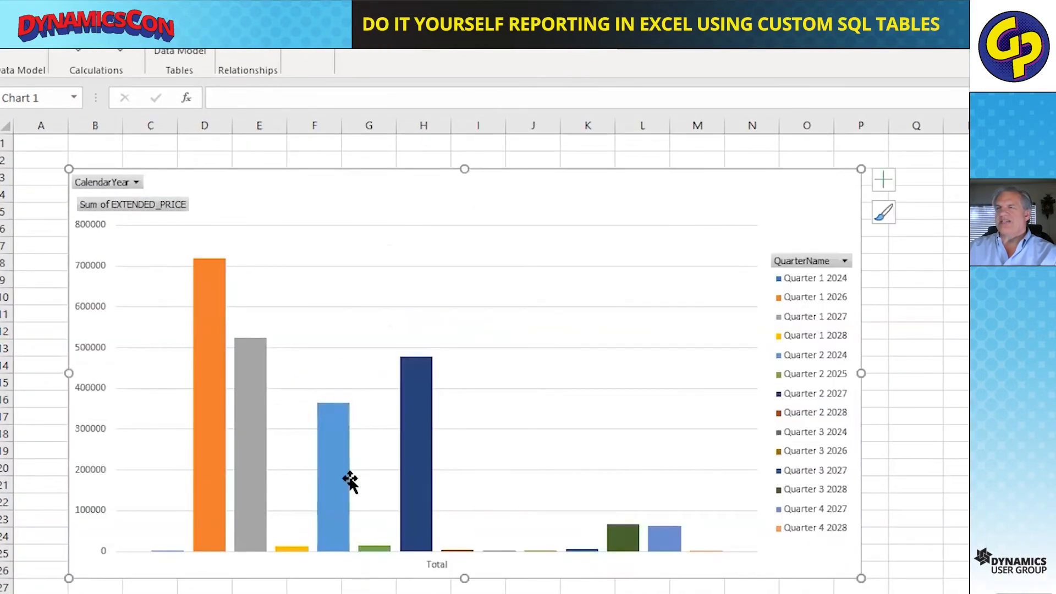
- Filter the PivotChart's CalendarYear to 2027
{"action": "mouse_move", "coordinate": [201, 274]}
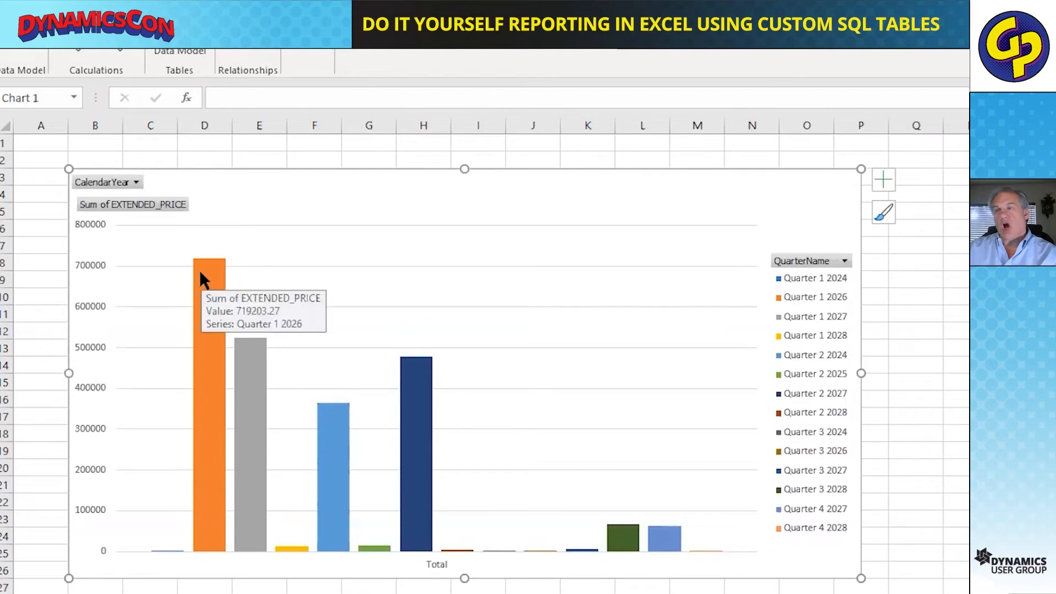
{"action": "left_click", "coordinate": [137, 181]}
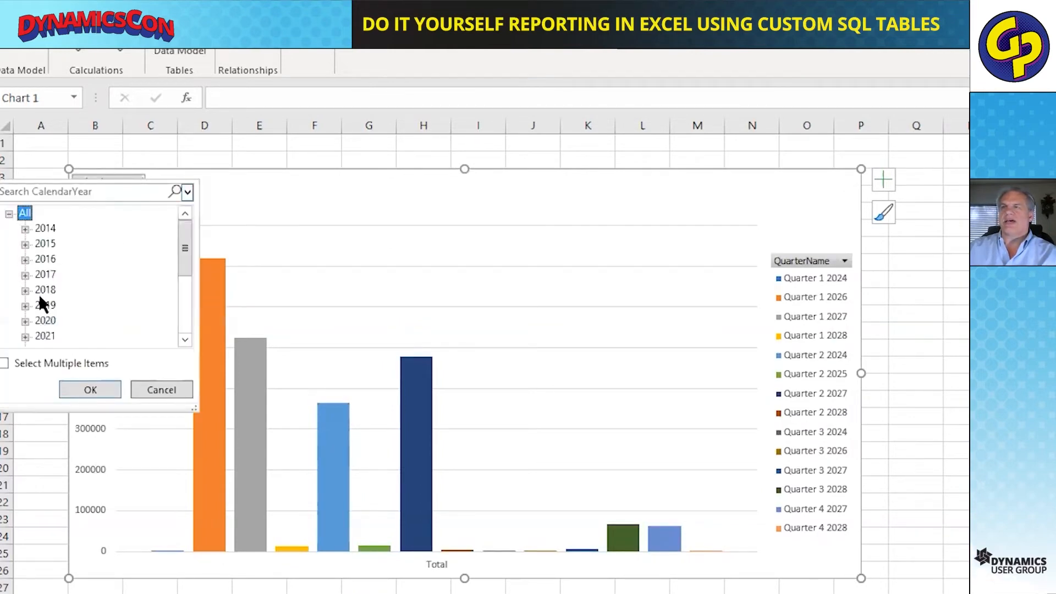
{"action": "scroll", "coordinate": [39, 338], "scroll_direction": "down", "scroll_amount": 3}
{"action": "left_click", "coordinate": [45, 289]}
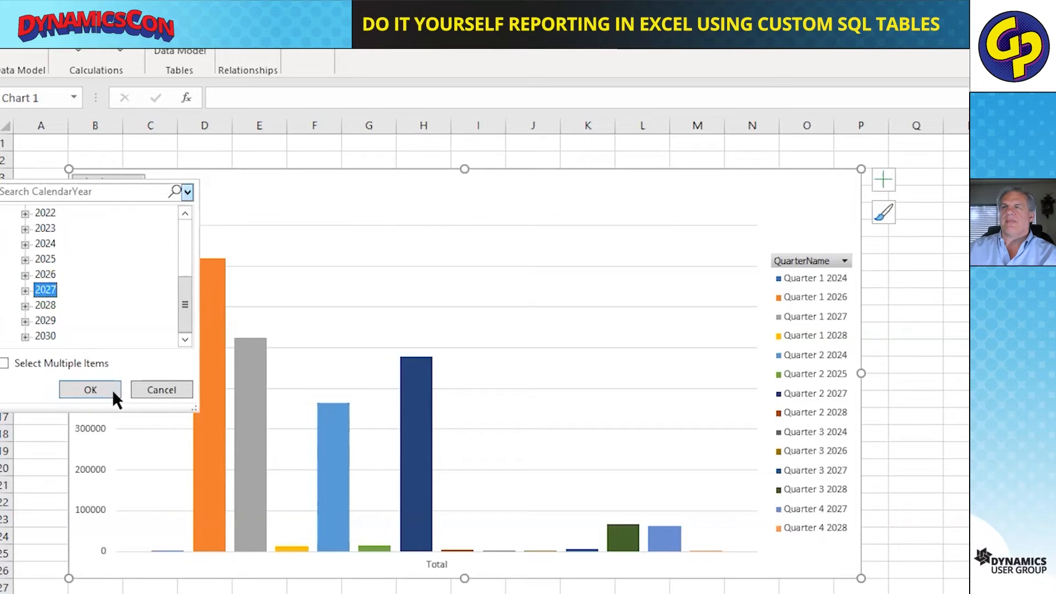
{"action": "left_click", "coordinate": [90, 390]}
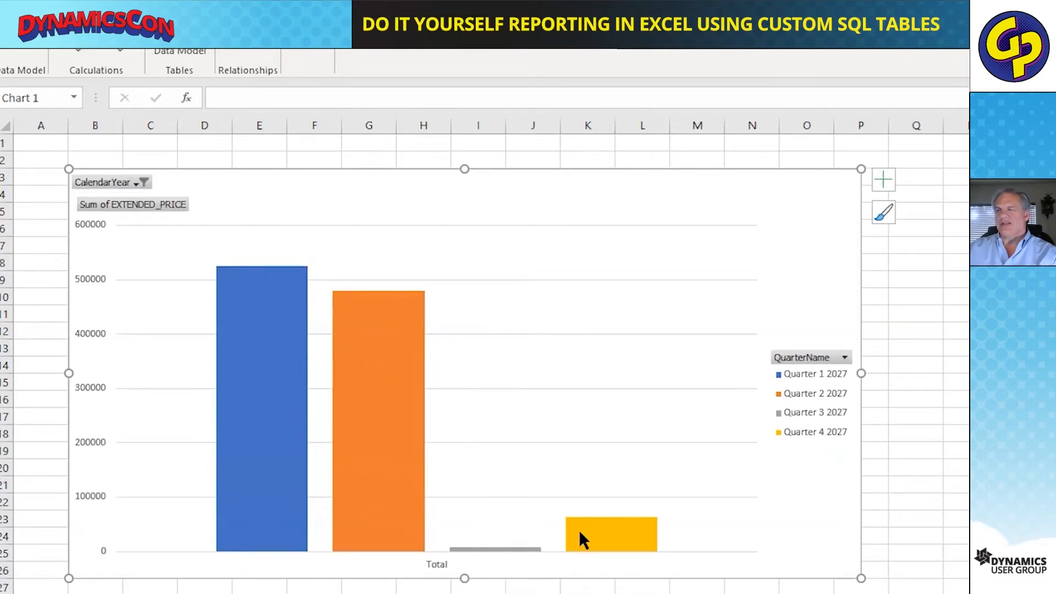
- Use Quick Explore on the Quarter 1 2027 column to view its drill-down options, and close it without drilling
{"action": "right_click", "coordinate": [263, 396]}
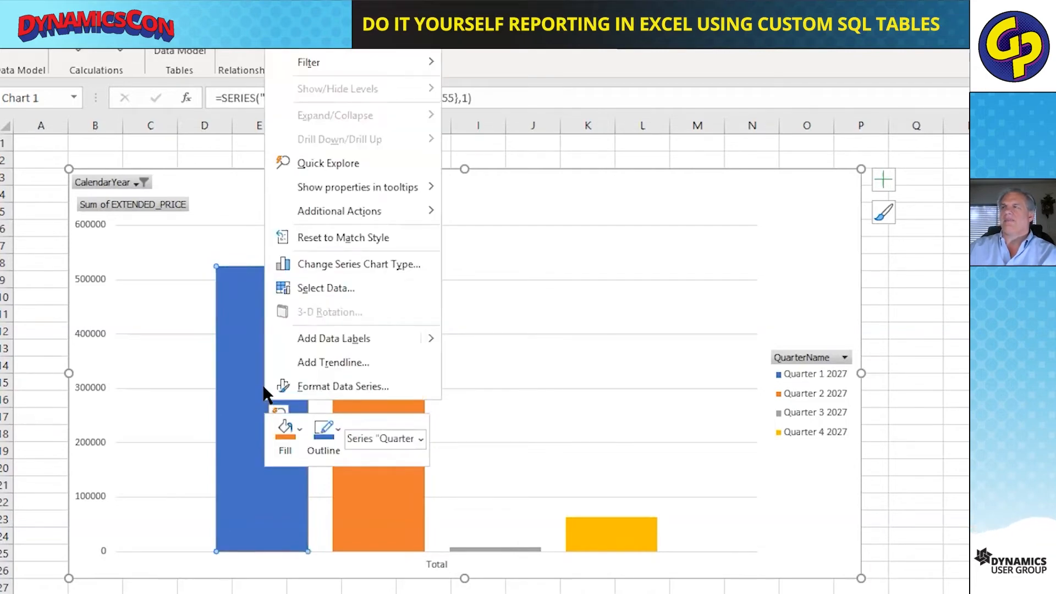
{"action": "left_click", "coordinate": [321, 163]}
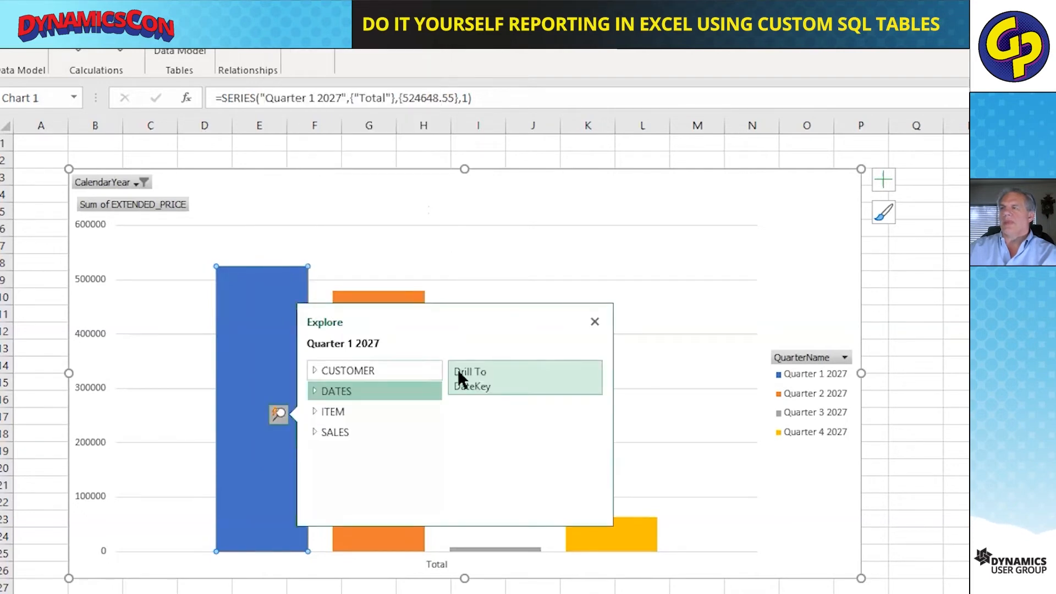
{"action": "left_click", "coordinate": [595, 321]}
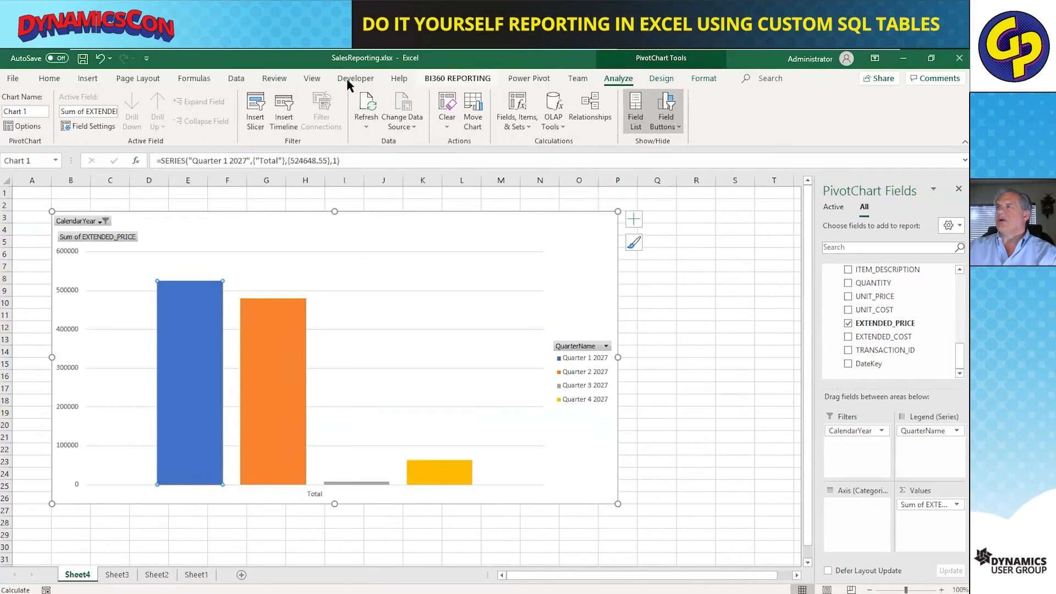
- Open the workbook's data model in Power Pivot
{"action": "left_click", "coordinate": [236, 79]}
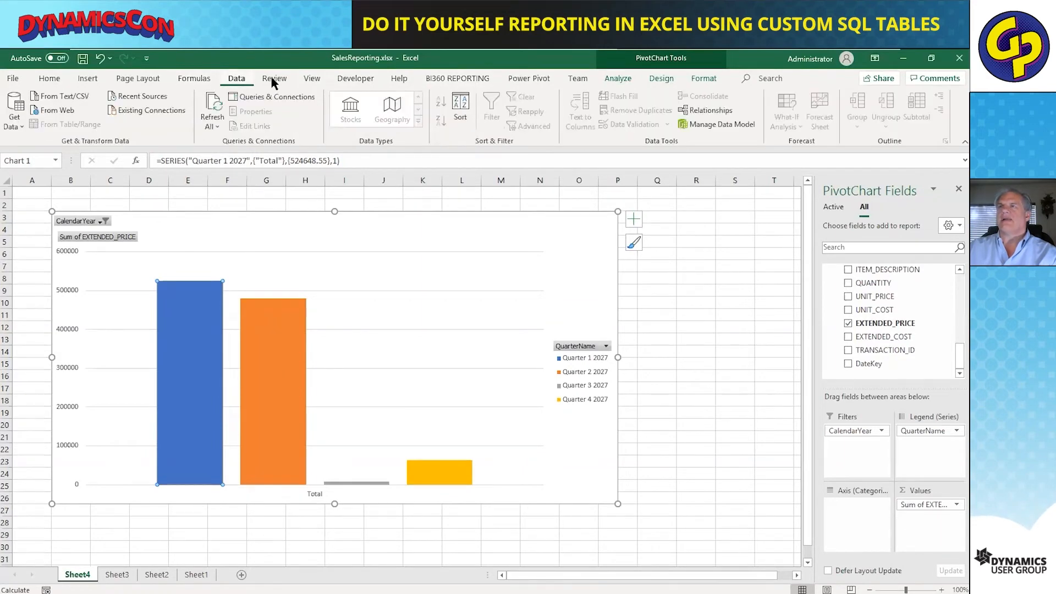
{"action": "left_click", "coordinate": [722, 370]}
{"action": "left_click", "coordinate": [702, 124]}
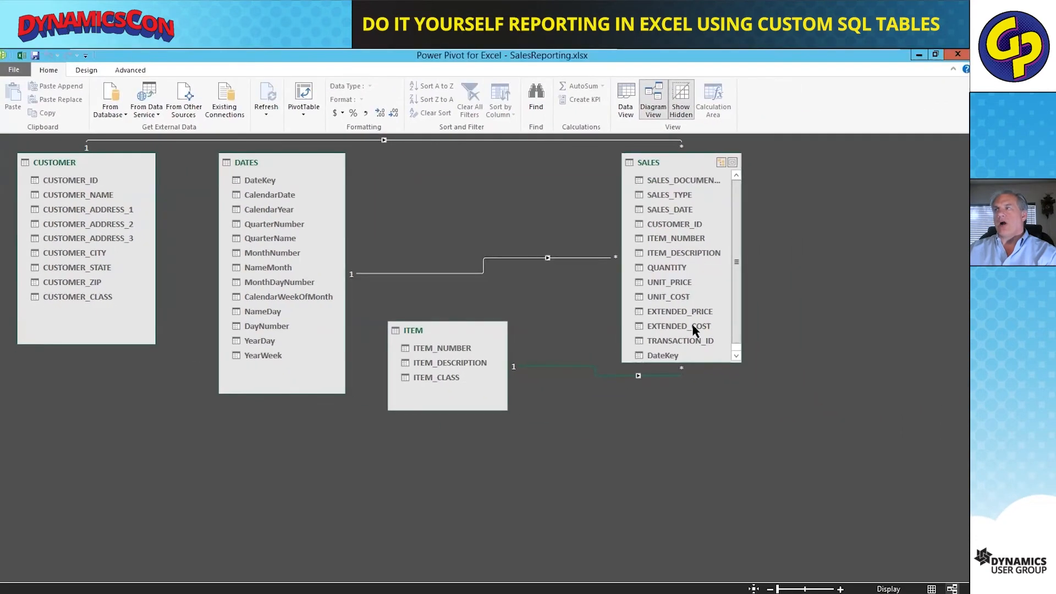
- Examine the data model's calculation options and advanced settings, and view the SALES table's full field list maximized
{"action": "left_click", "coordinate": [88, 72]}
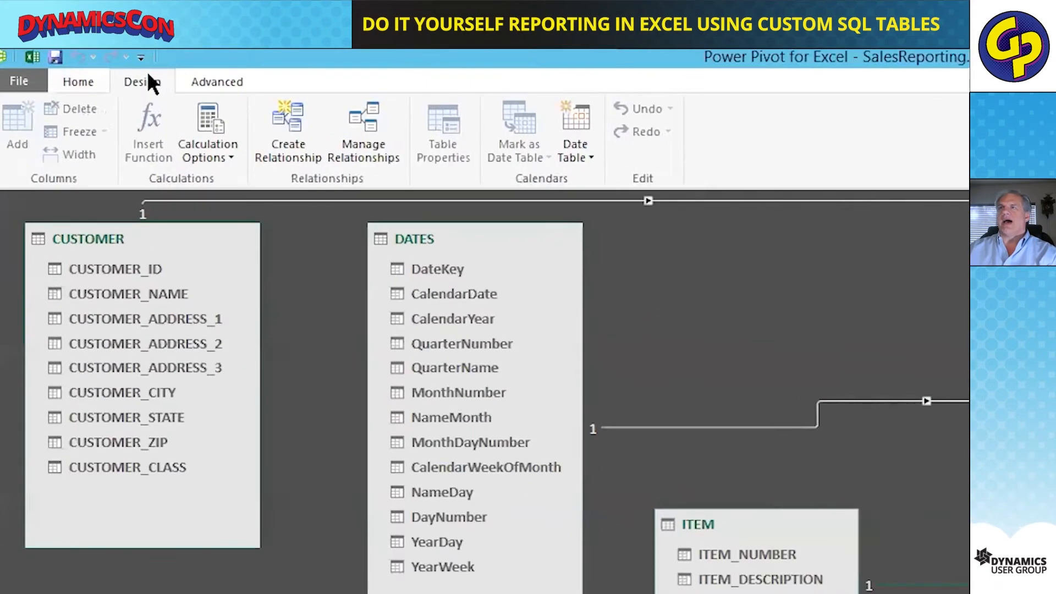
{"action": "left_click", "coordinate": [216, 146]}
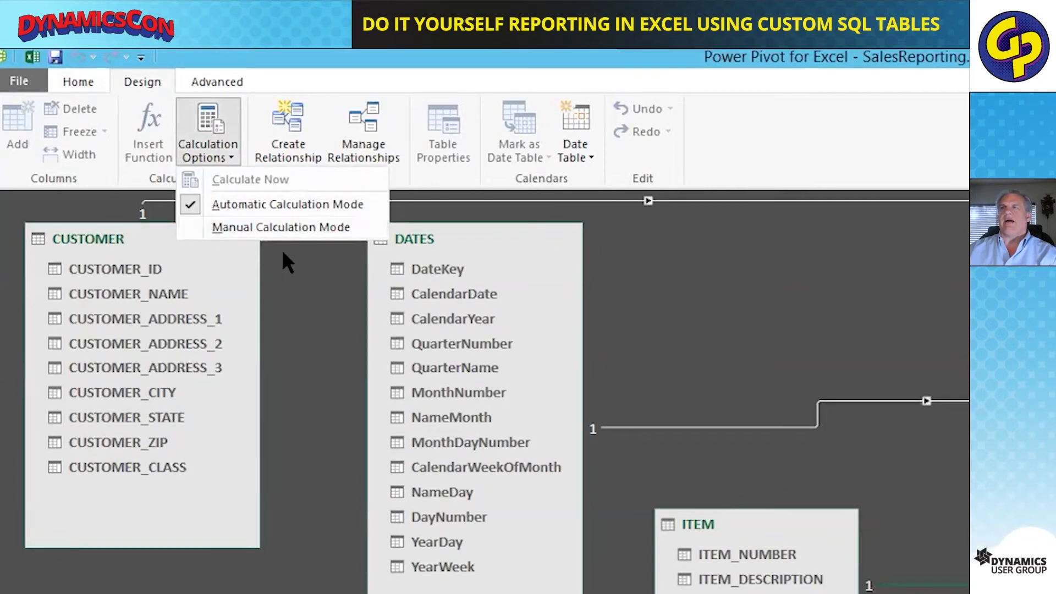
{"action": "left_click", "coordinate": [327, 348]}
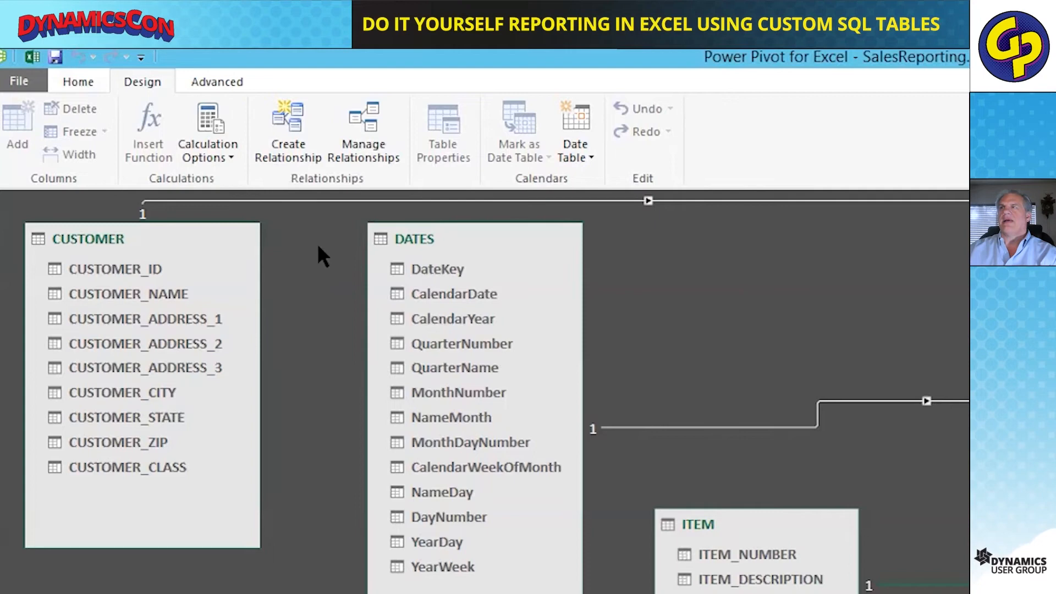
{"action": "left_click", "coordinate": [232, 83]}
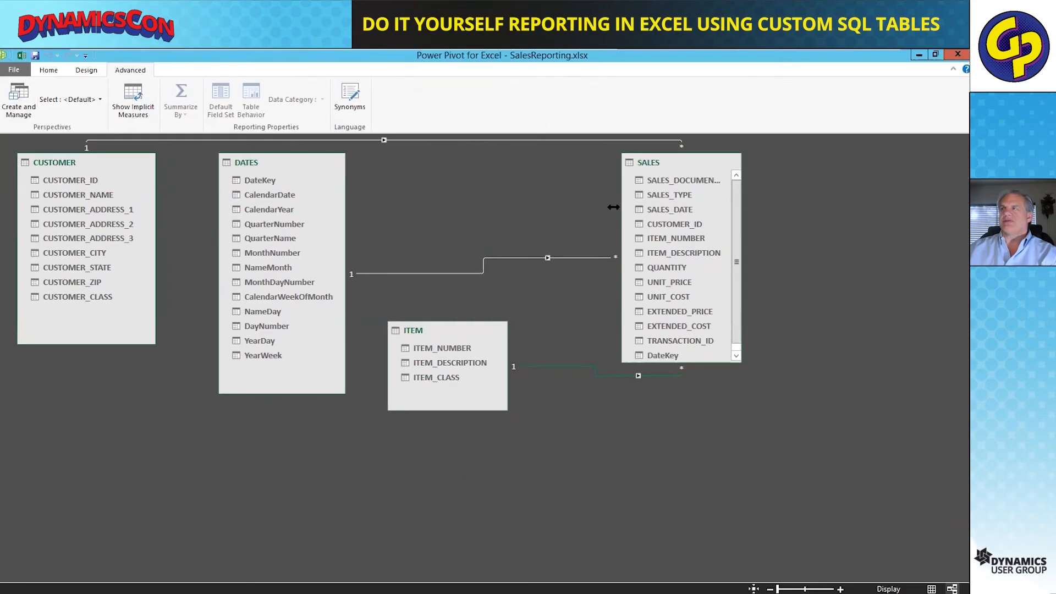
{"action": "left_click", "coordinate": [679, 160]}
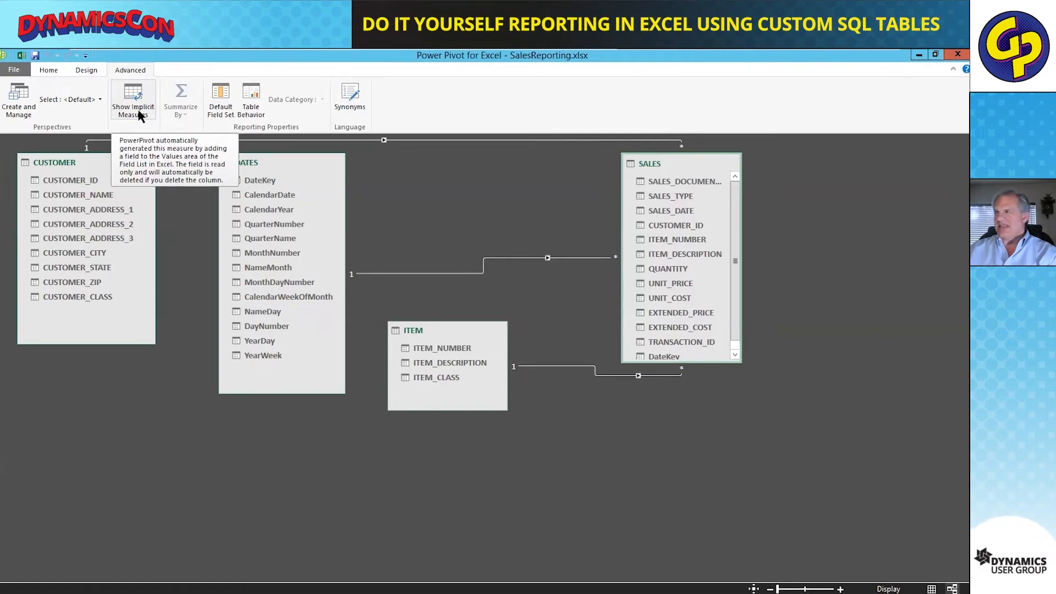
{"action": "right_click", "coordinate": [668, 160]}
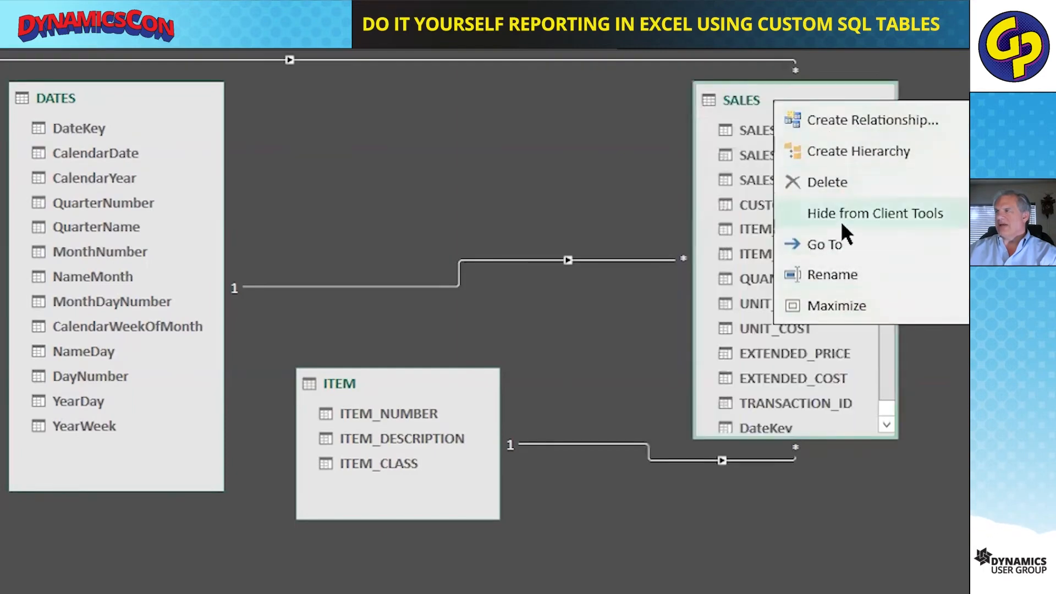
{"action": "left_click", "coordinate": [838, 304]}
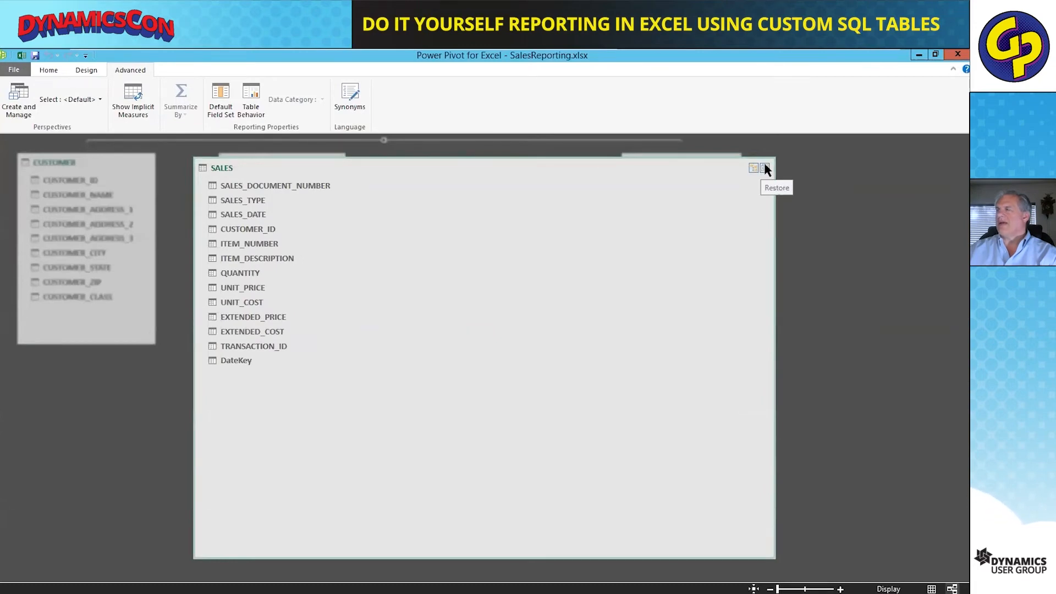
{"action": "left_click", "coordinate": [765, 168]}
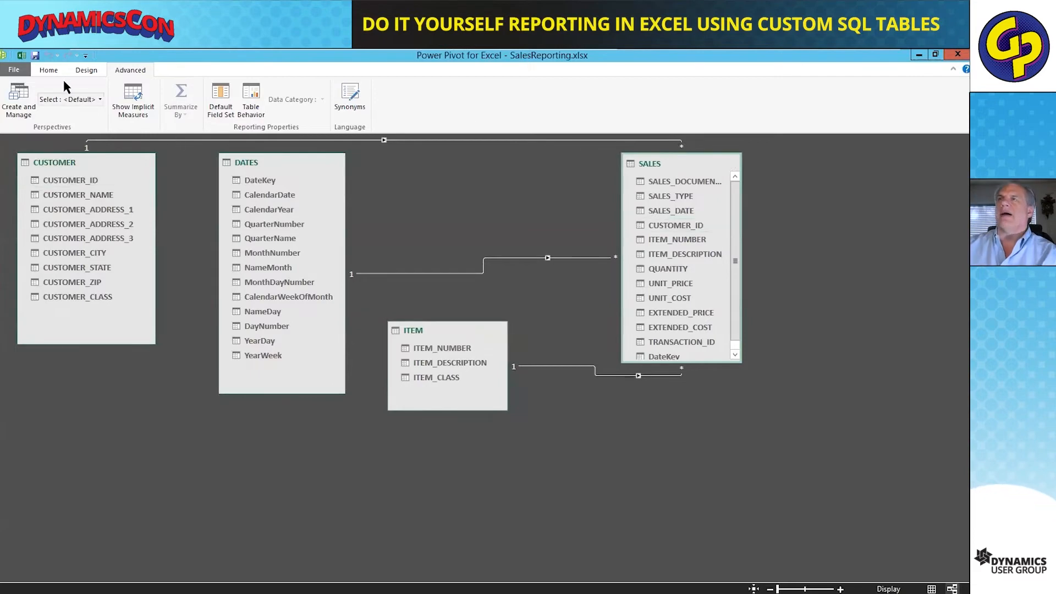
{"action": "left_click", "coordinate": [85, 71]}
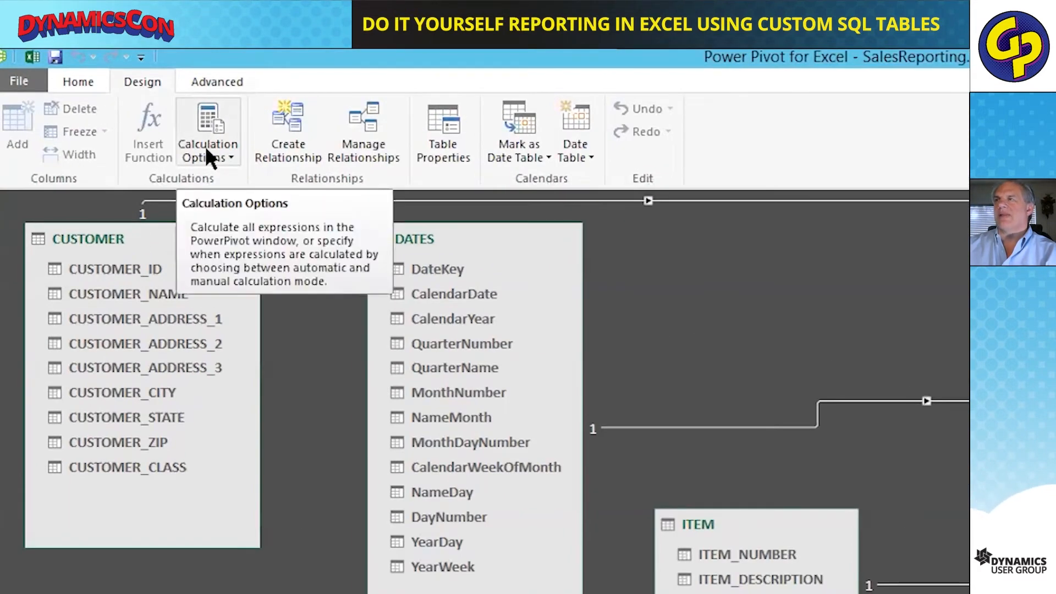
{"action": "left_click", "coordinate": [231, 157]}
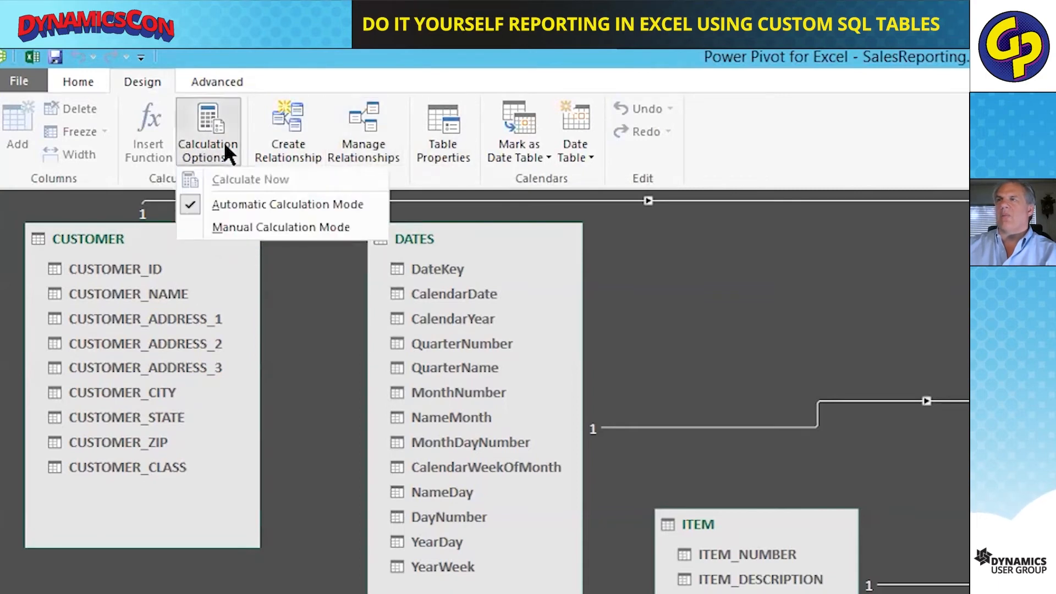
{"action": "left_click", "coordinate": [289, 302]}
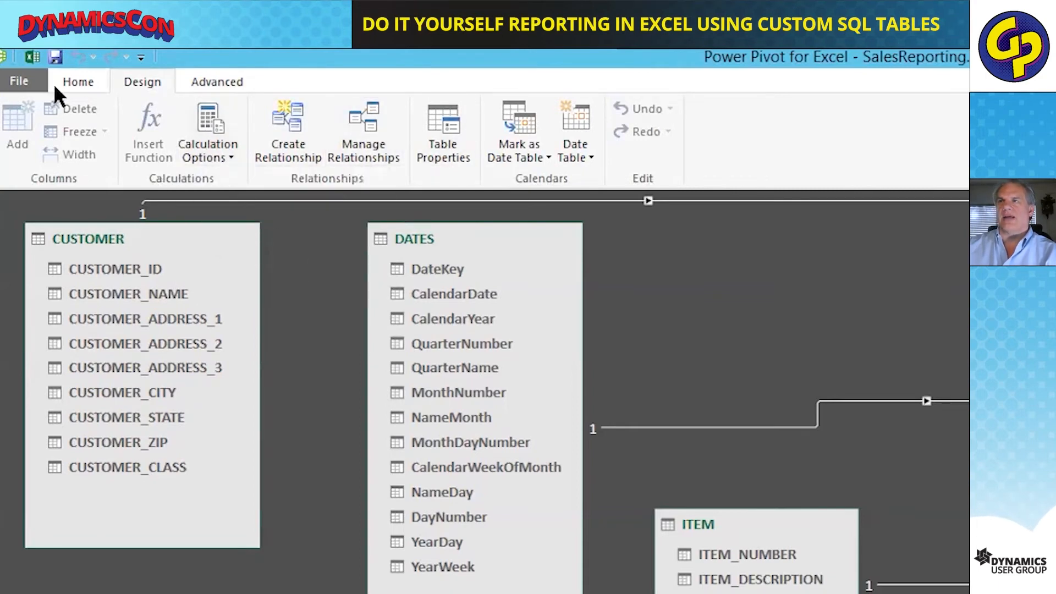
- Insert another PivotChart from the data model on a new worksheet
{"action": "left_click", "coordinate": [80, 88]}
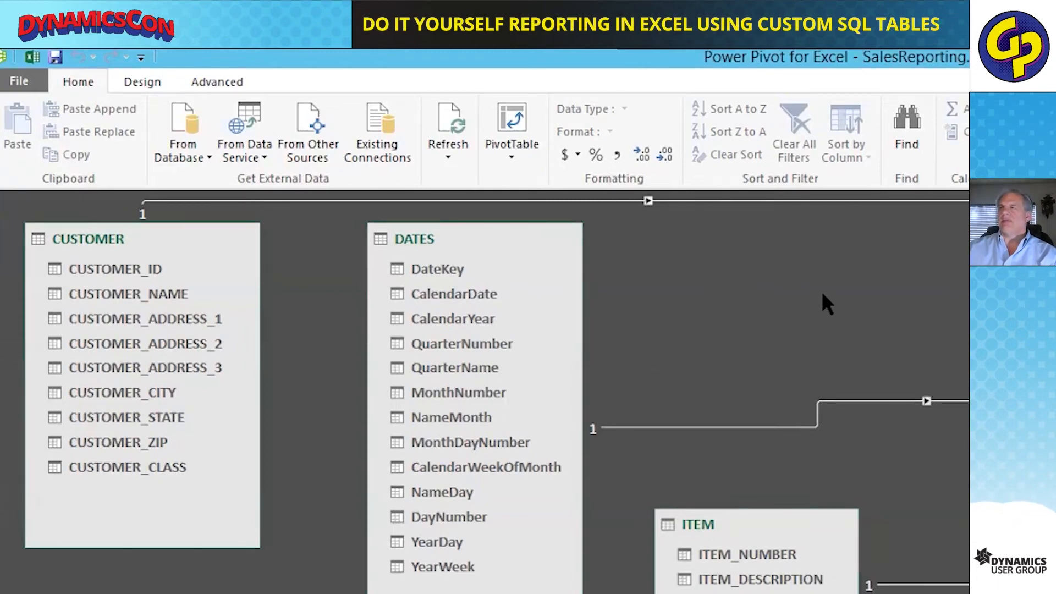
{"action": "left_click", "coordinate": [510, 153]}
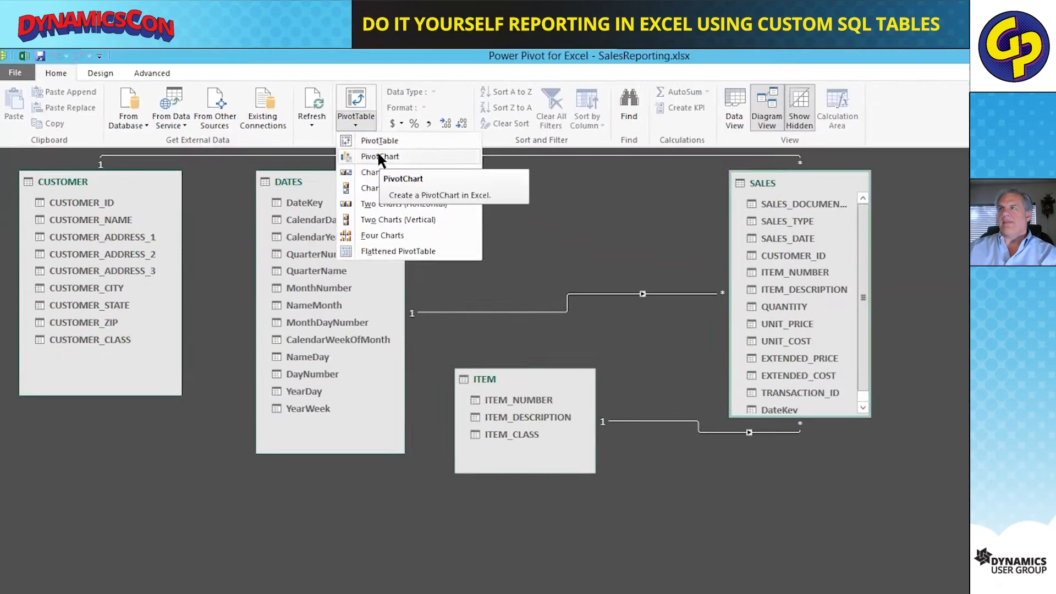
{"action": "left_click", "coordinate": [545, 202]}
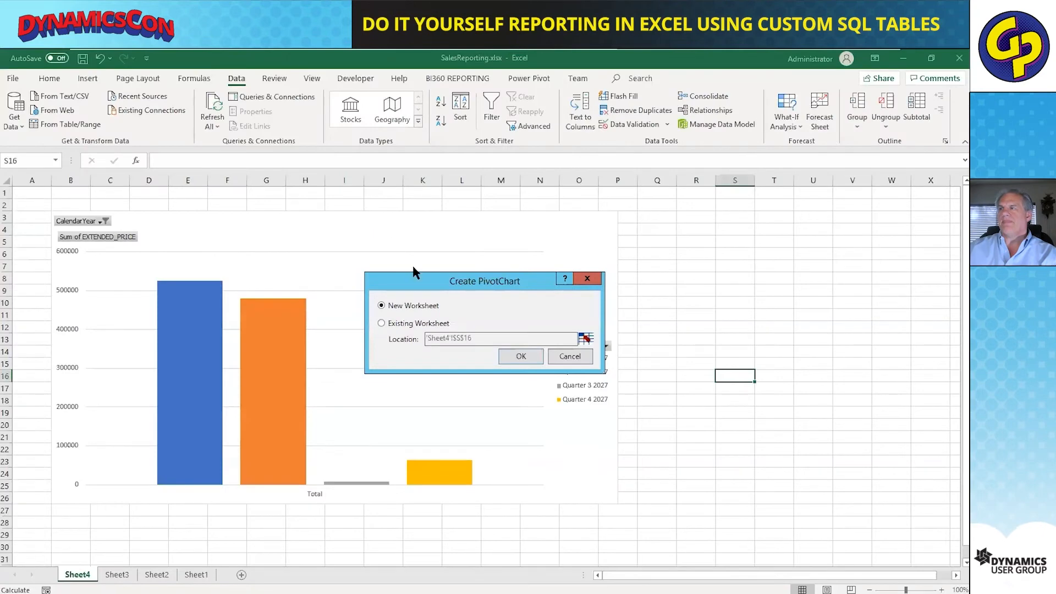
{"action": "left_click", "coordinate": [523, 357]}
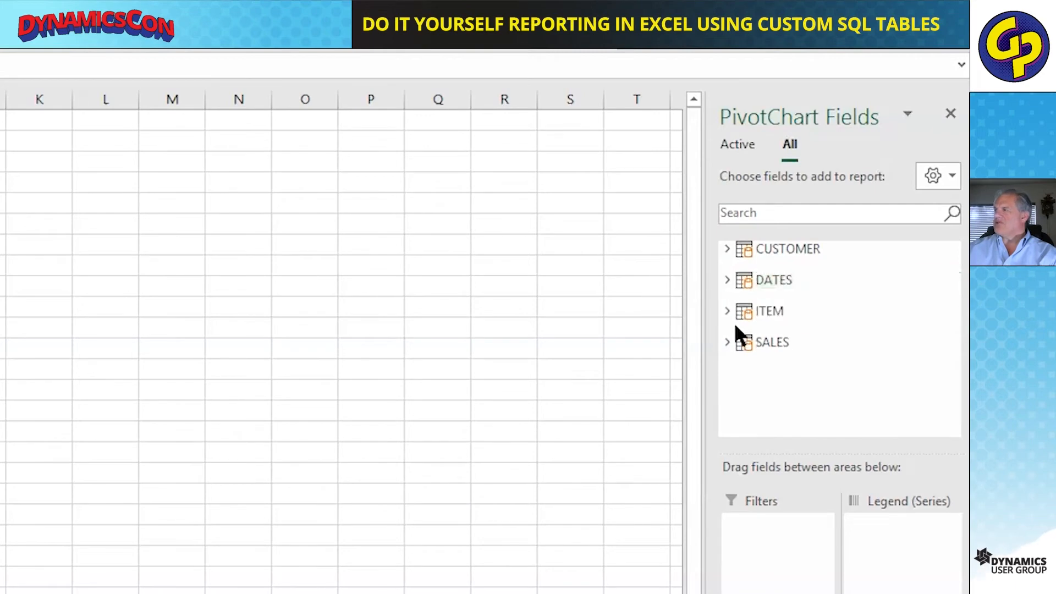
- Examine the SALES fields, the new PivotChart's options for fields, items and sets, and the slicer selection
{"action": "left_click", "coordinate": [728, 343]}
{"action": "scroll", "coordinate": [820, 385], "scroll_direction": "down", "scroll_amount": 2}
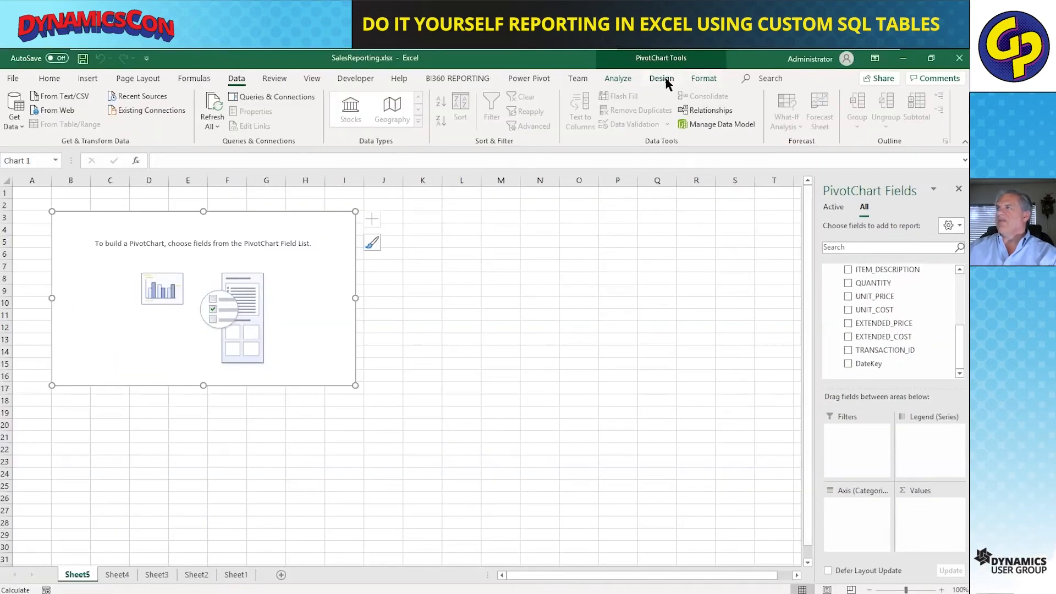
{"action": "left_click", "coordinate": [665, 79]}
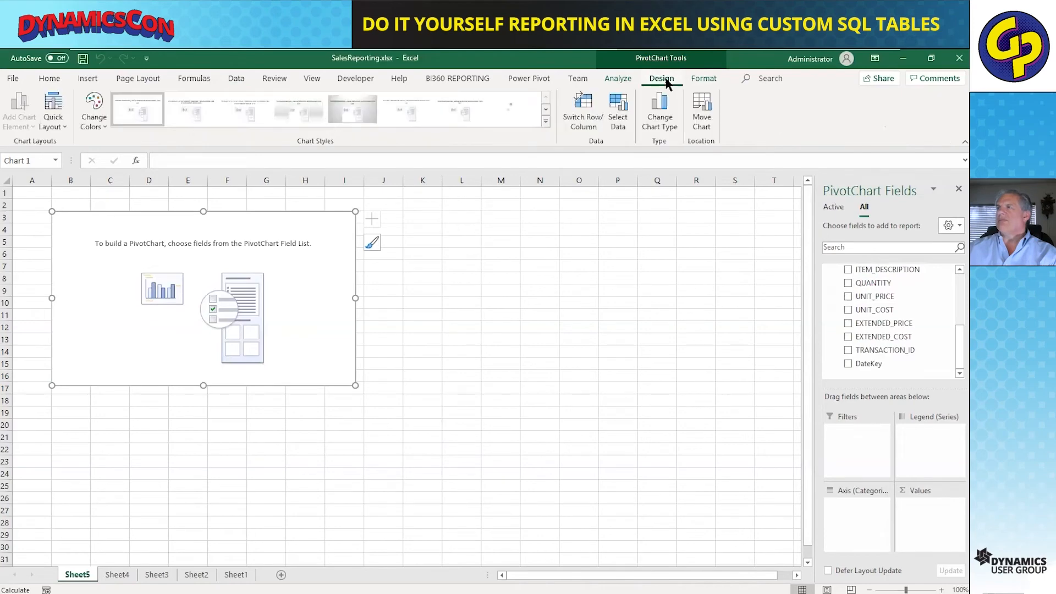
{"action": "left_click", "coordinate": [620, 80]}
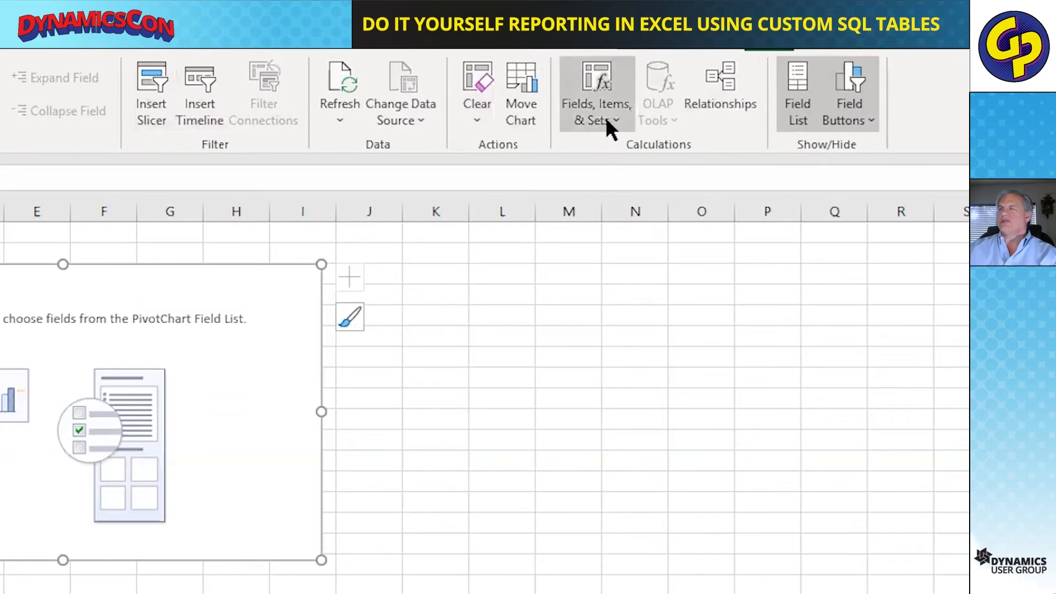
{"action": "left_click", "coordinate": [610, 127]}
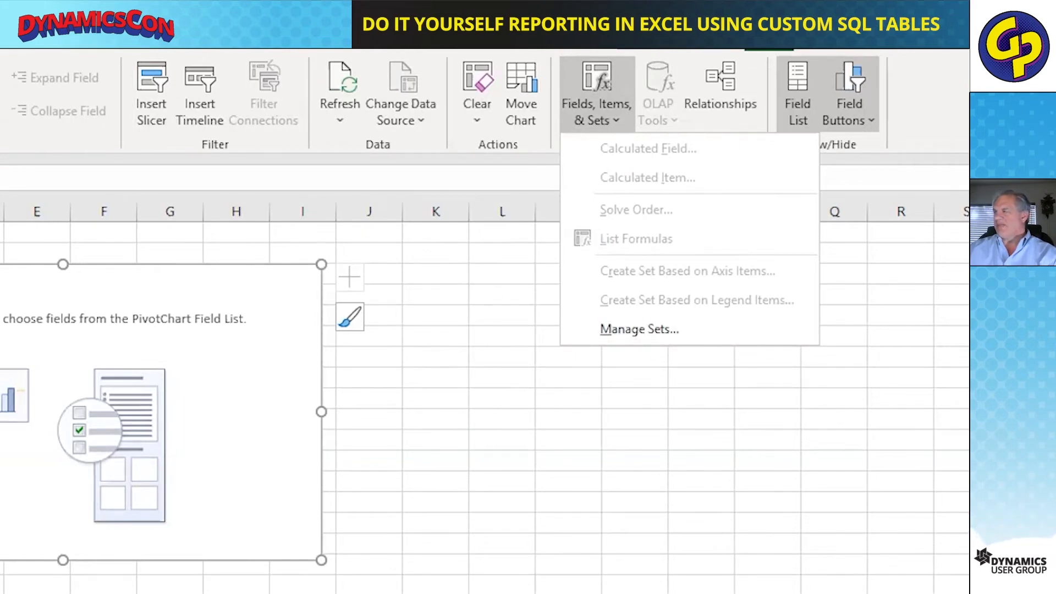
{"action": "left_click", "coordinate": [429, 224]}
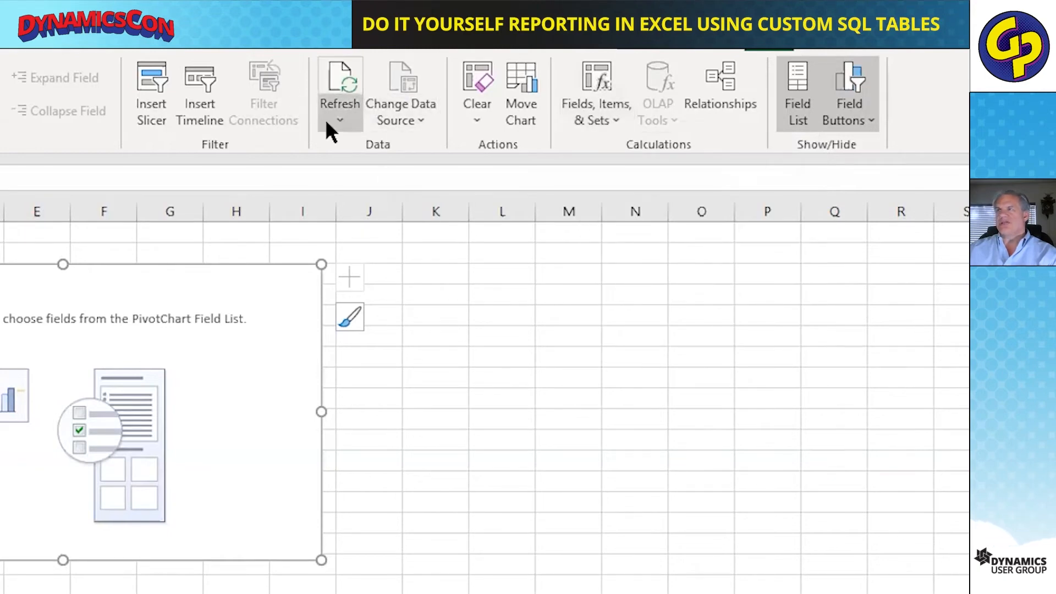
{"action": "left_click", "coordinate": [153, 114]}
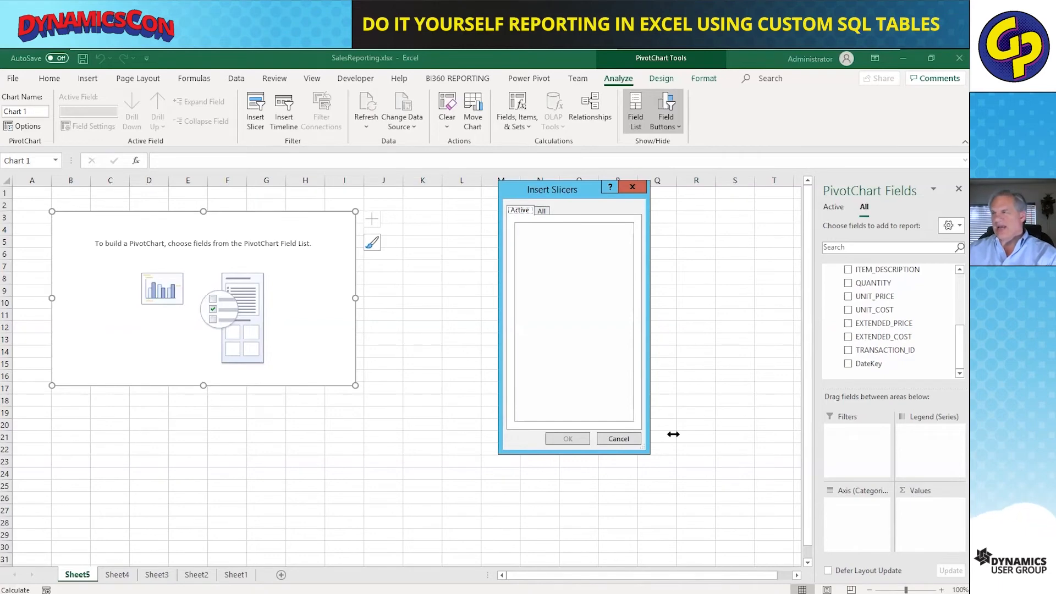
{"action": "left_click", "coordinate": [628, 439]}
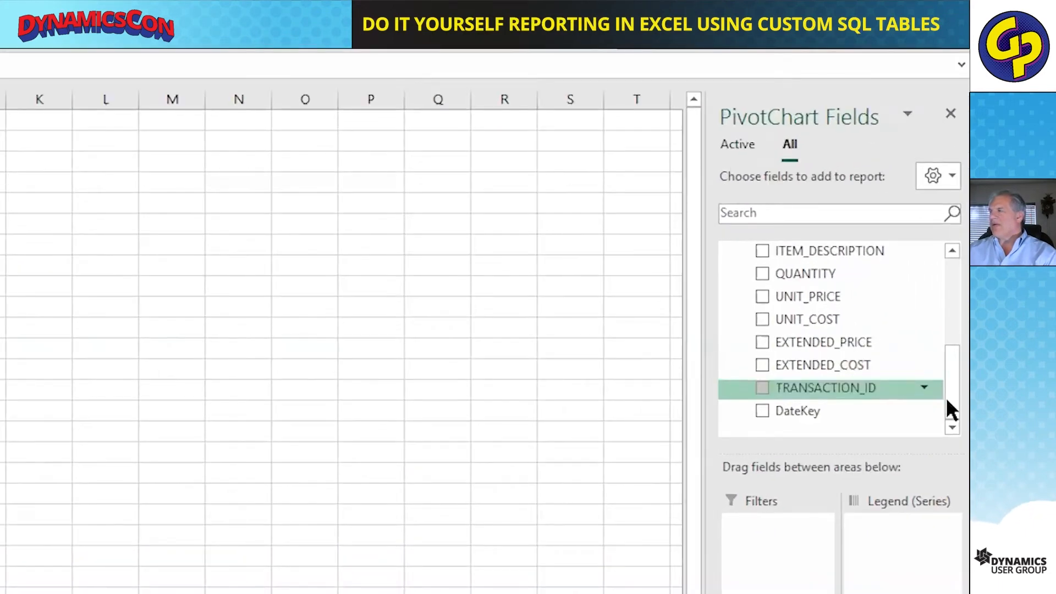
- Use CalendarYear from the DATES table as the new PivotChart's report filter
{"action": "left_click_drag", "start_coordinate": [948, 400], "coordinate": [941, 294]}
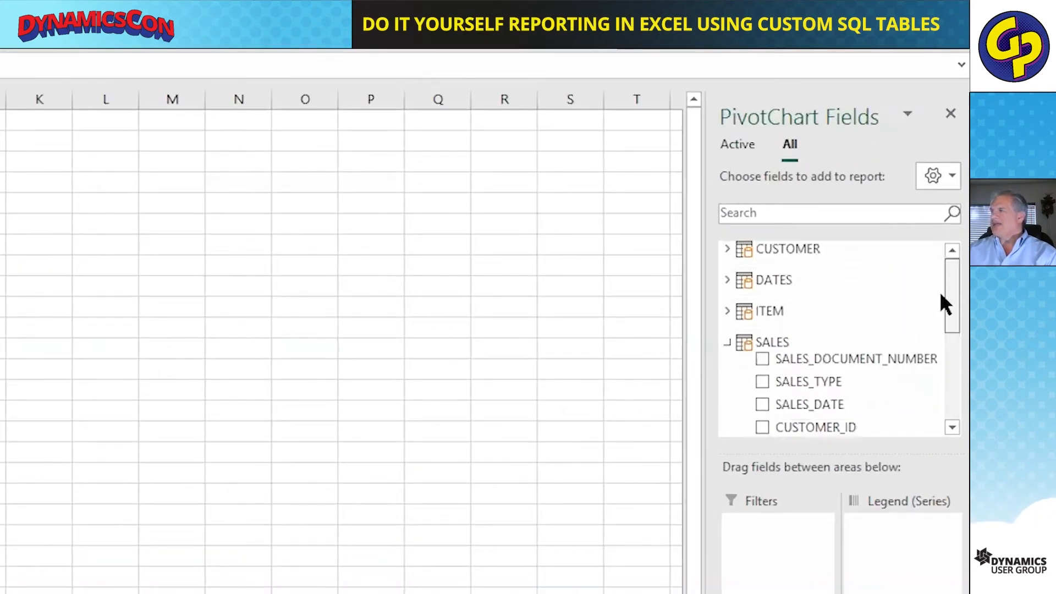
{"action": "left_click", "coordinate": [728, 280]}
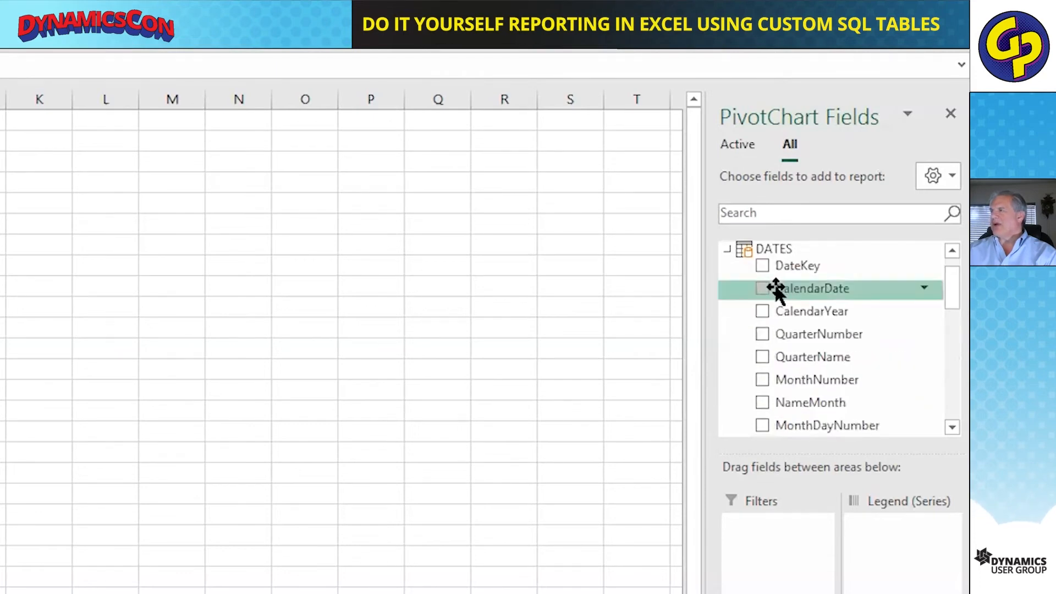
{"action": "scroll", "coordinate": [775, 289], "scroll_direction": "down", "scroll_amount": 1}
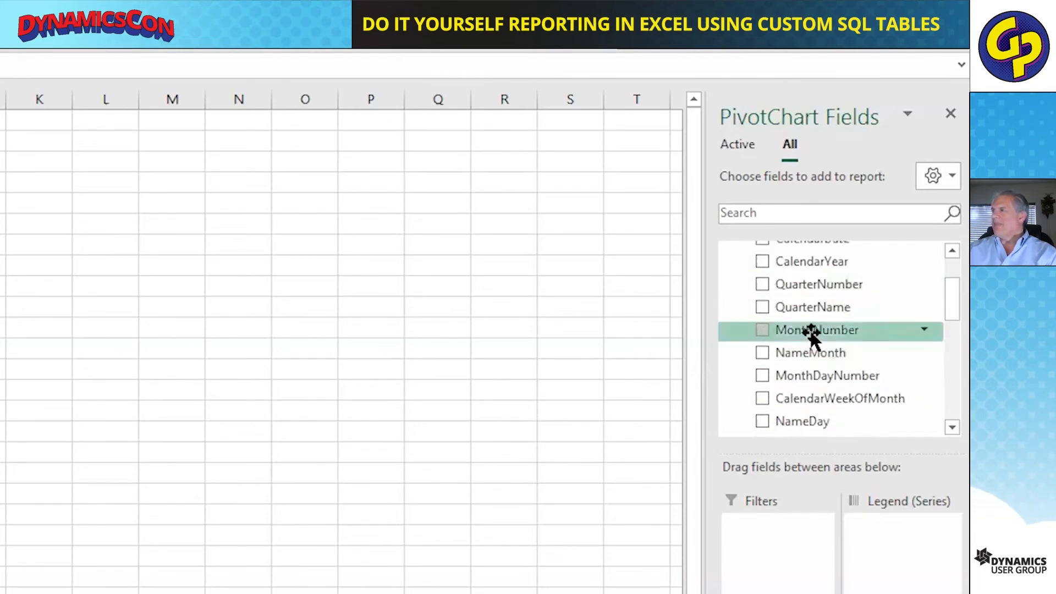
{"action": "scroll", "coordinate": [830, 306], "scroll_direction": "up", "scroll_amount": 1}
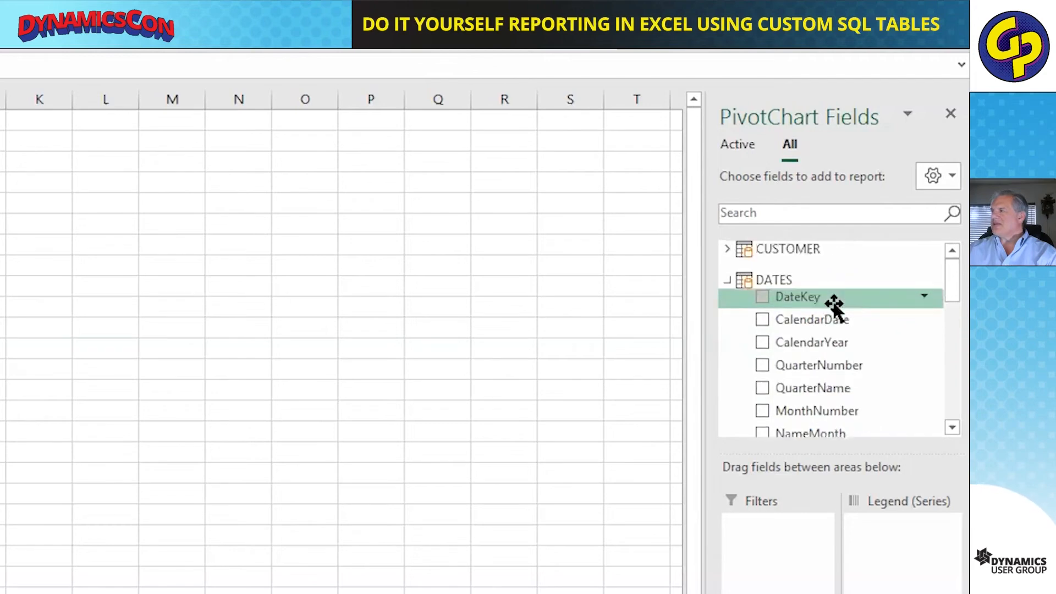
{"action": "left_click_drag", "start_coordinate": [827, 336], "coordinate": [773, 573]}
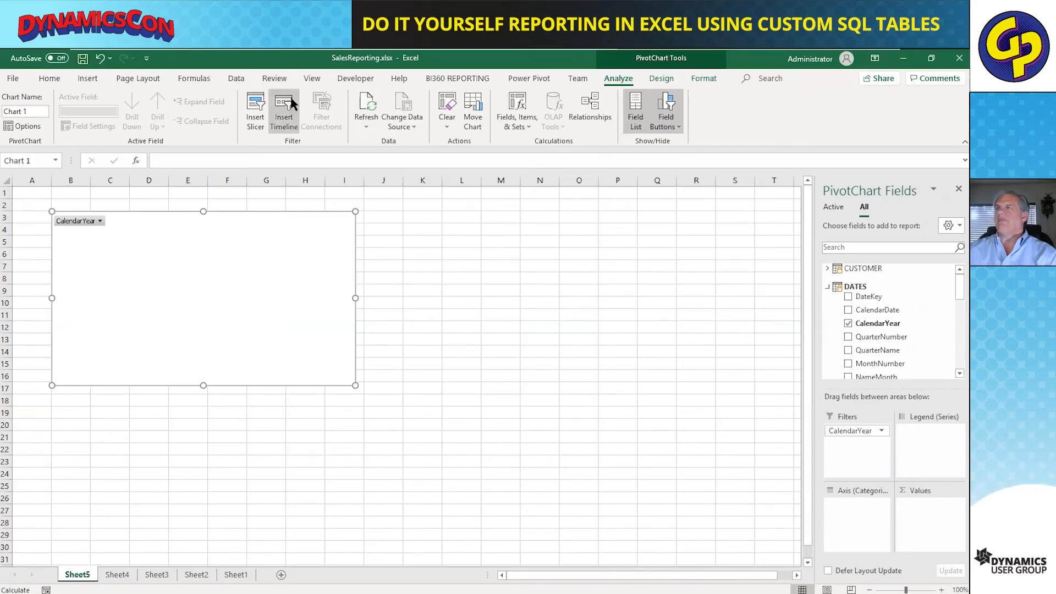
- Insert a slicer for the CalendarYear field of the DATES table
{"action": "left_click", "coordinate": [254, 113]}
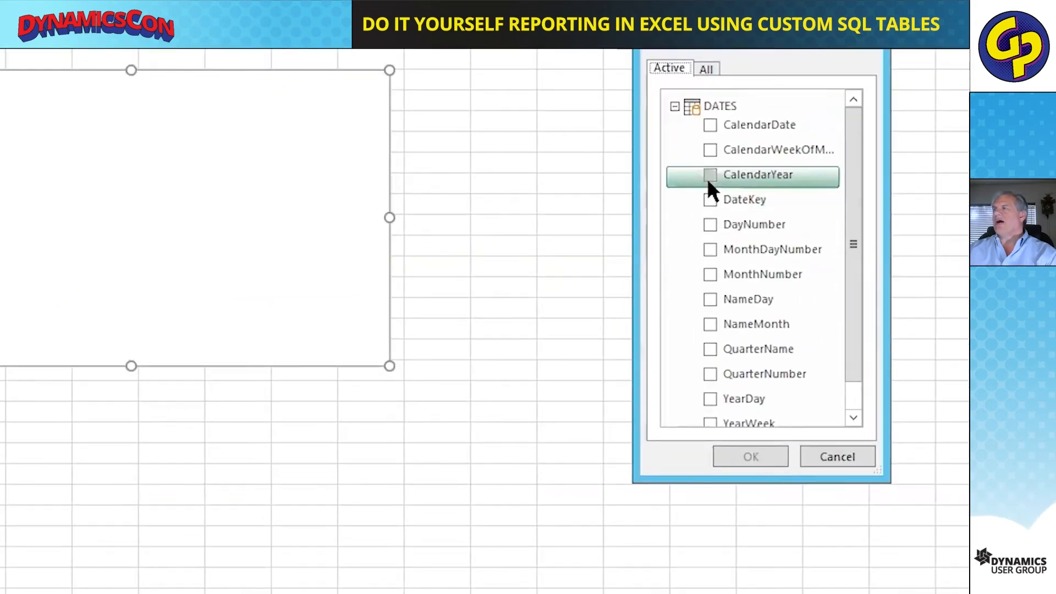
{"action": "left_click", "coordinate": [543, 276]}
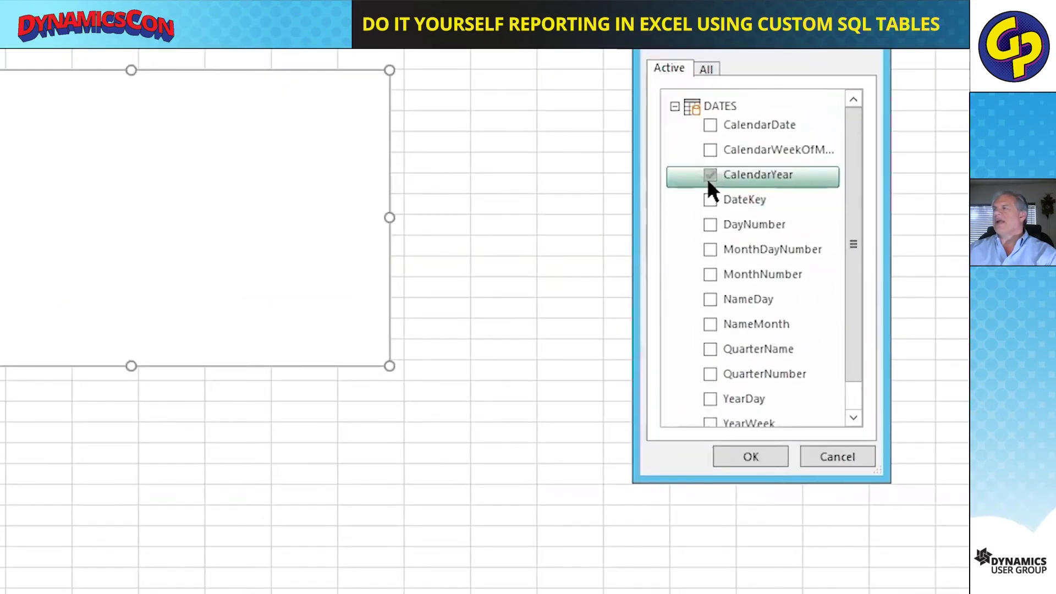
{"action": "left_click", "coordinate": [750, 460]}
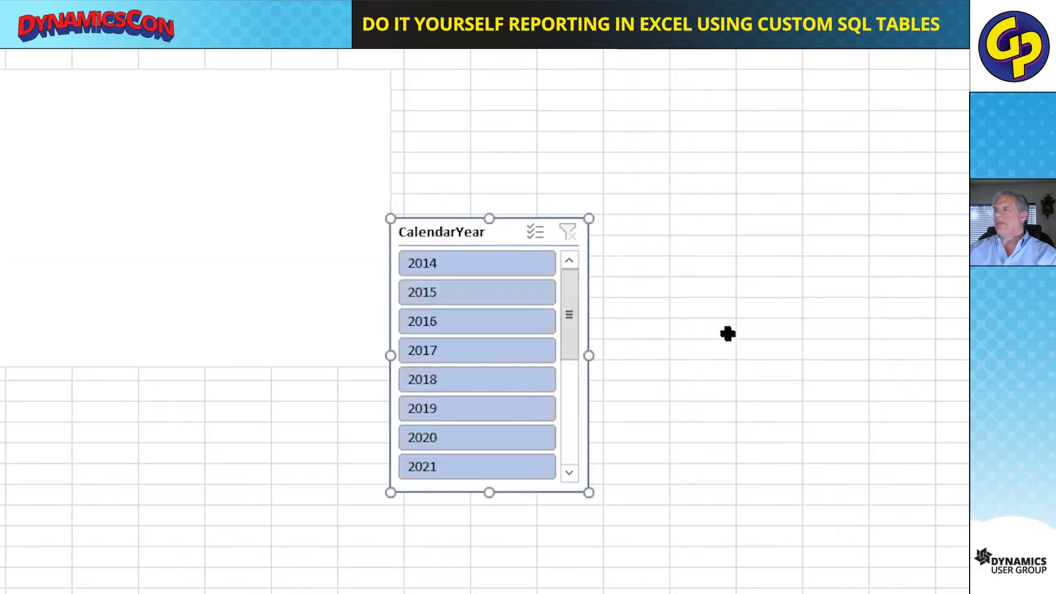
- Place the CalendarYear slicer beside the PivotChart and plot EXTENDED_COST by ITEM_NUMBER from the SALES table
{"action": "left_click_drag", "start_coordinate": [495, 240], "coordinate": [564, 93]}
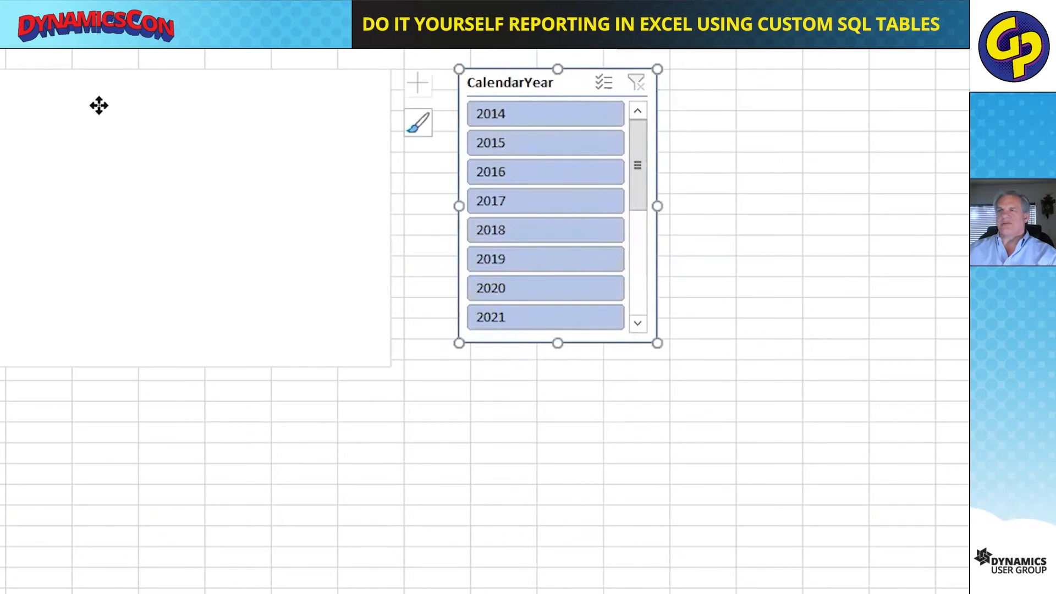
{"action": "left_click", "coordinate": [129, 110]}
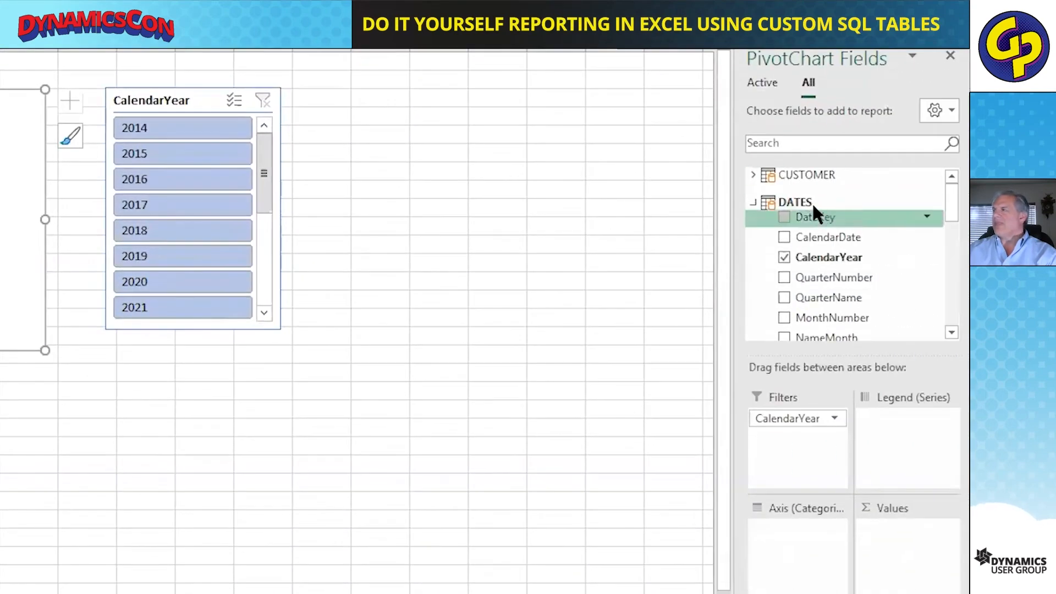
{"action": "left_click_drag", "start_coordinate": [947, 203], "coordinate": [951, 303]}
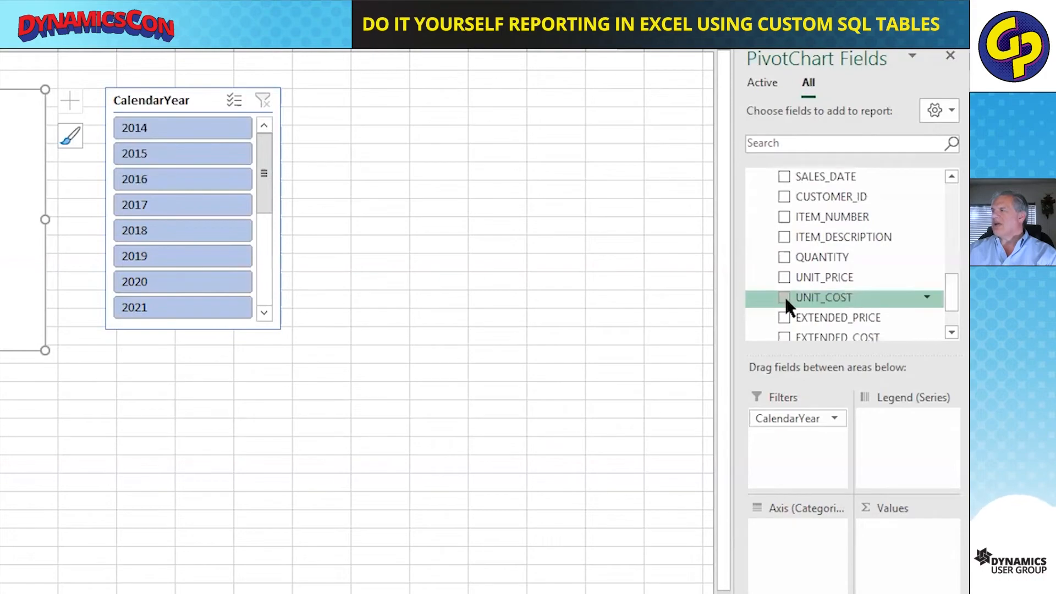
{"action": "left_click", "coordinate": [784, 337]}
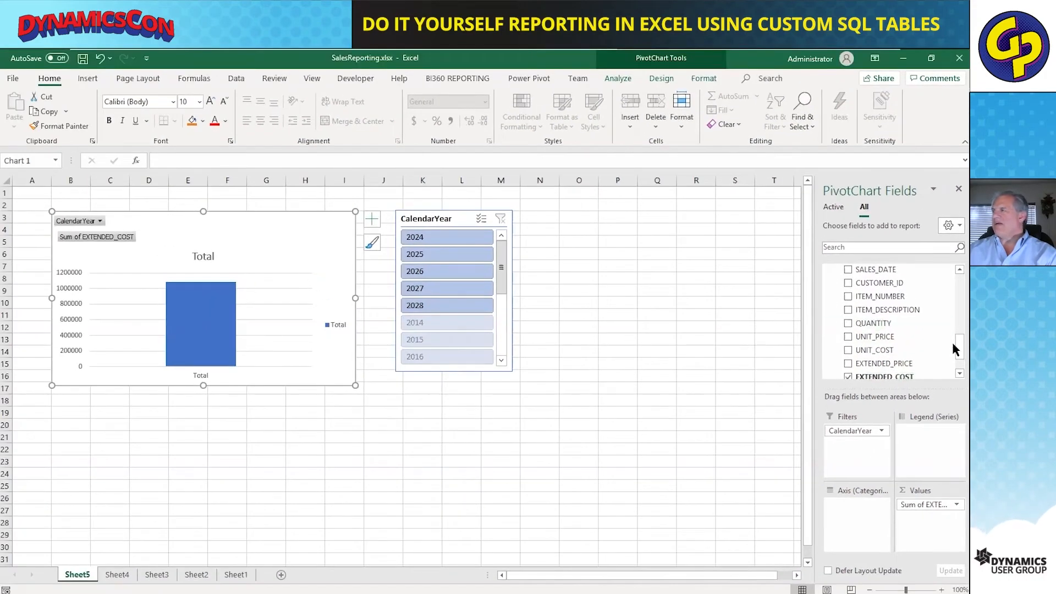
{"action": "scroll", "coordinate": [891, 306], "scroll_direction": "down", "scroll_amount": 1}
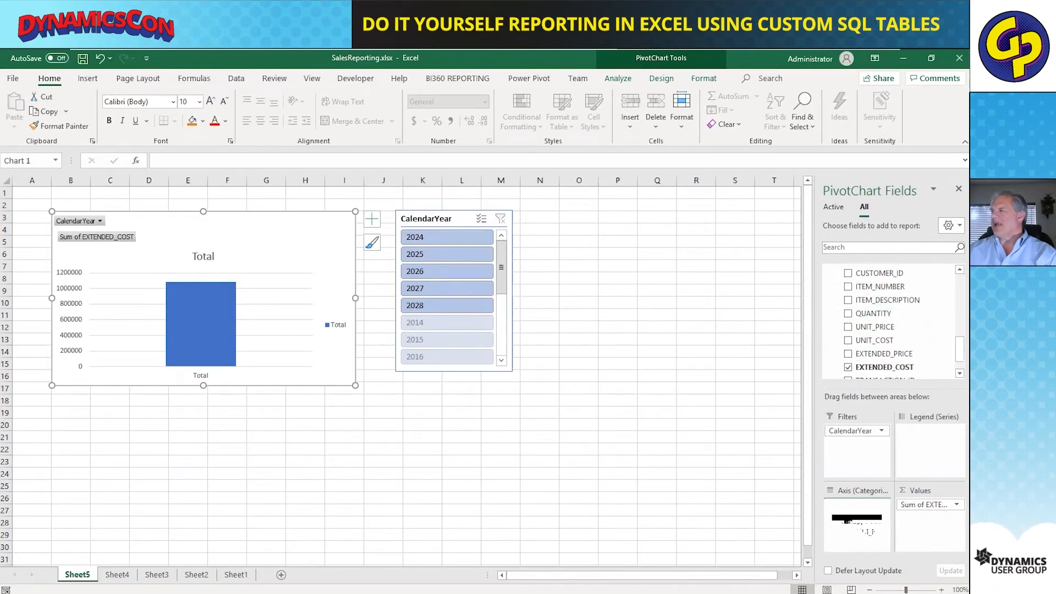
{"action": "left_click_drag", "start_coordinate": [862, 520], "coordinate": [859, 514]}
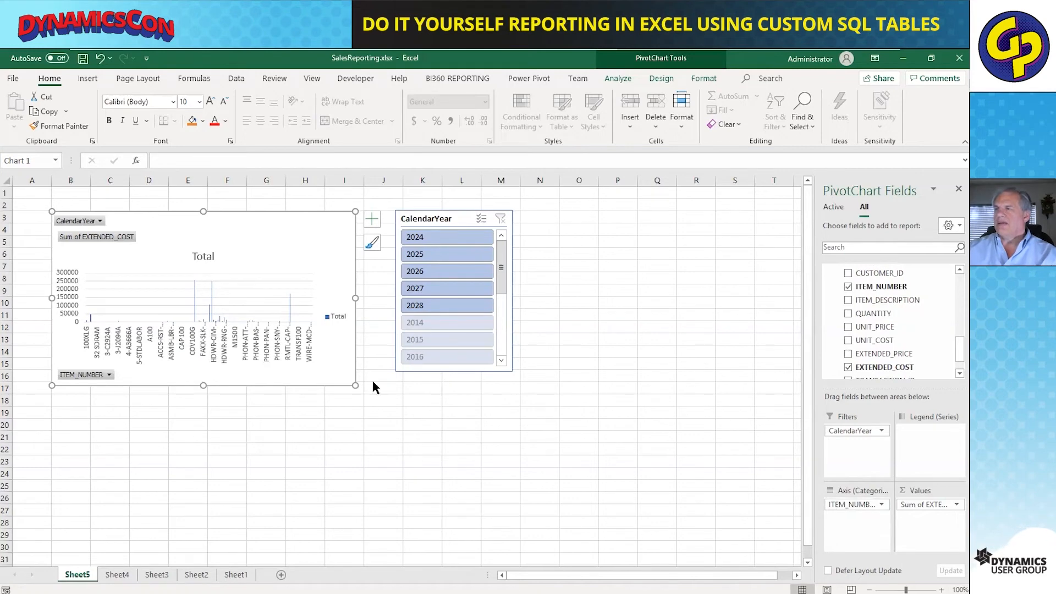
- Move the CalendarYear slicer over to columns R to T and enlarge the PivotChart to about column Q and row 31
{"action": "left_click_drag", "start_coordinate": [466, 214], "coordinate": [748, 202]}
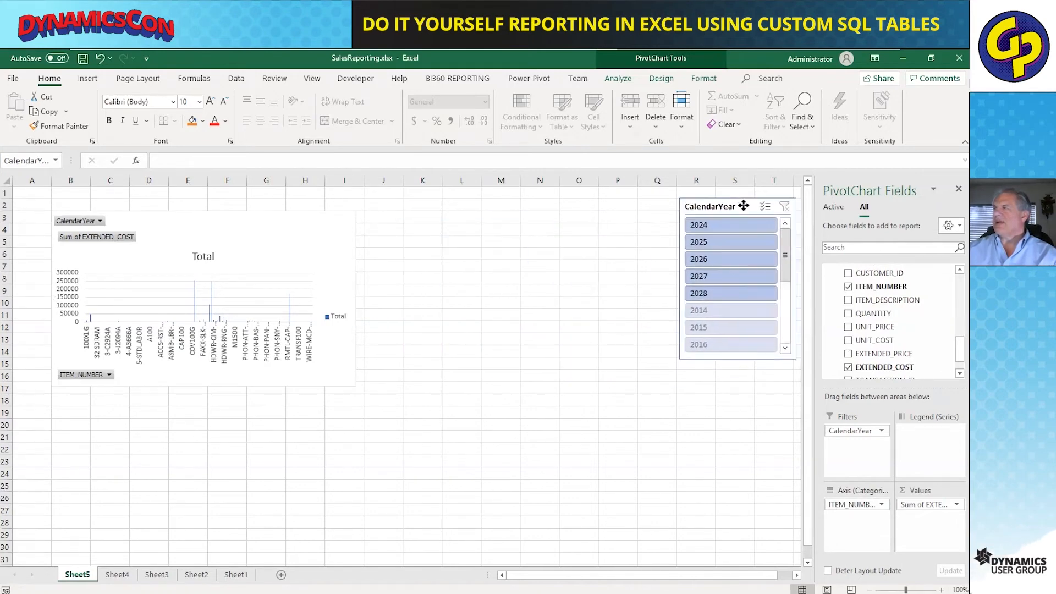
{"action": "left_click", "coordinate": [341, 375]}
{"action": "left_click_drag", "start_coordinate": [355, 385], "coordinate": [670, 560]}
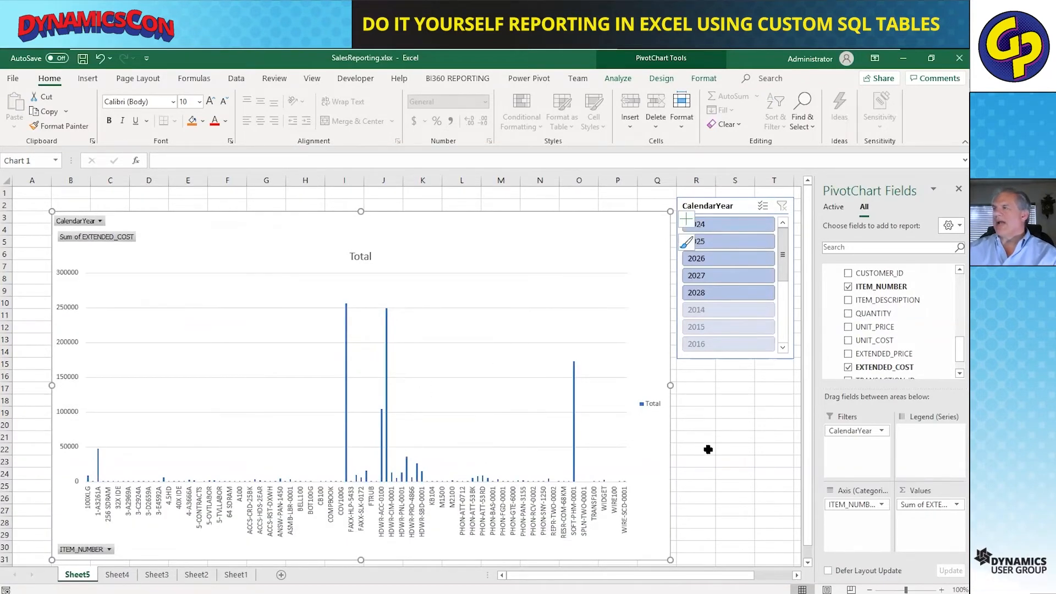
- Filter the PivotChart to 2027 with the CalendarYear slicer and use CUSTOMER_ID as its legend series
{"action": "left_click", "coordinate": [710, 275]}
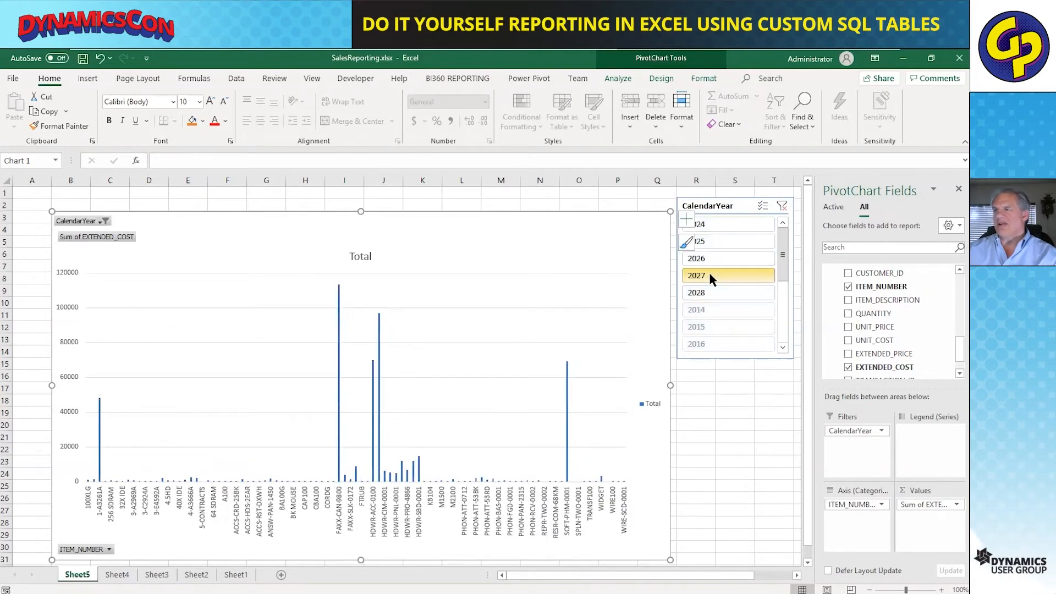
{"action": "left_click", "coordinate": [712, 258], "text": "ctrl"}
{"action": "left_click", "coordinate": [708, 279]}
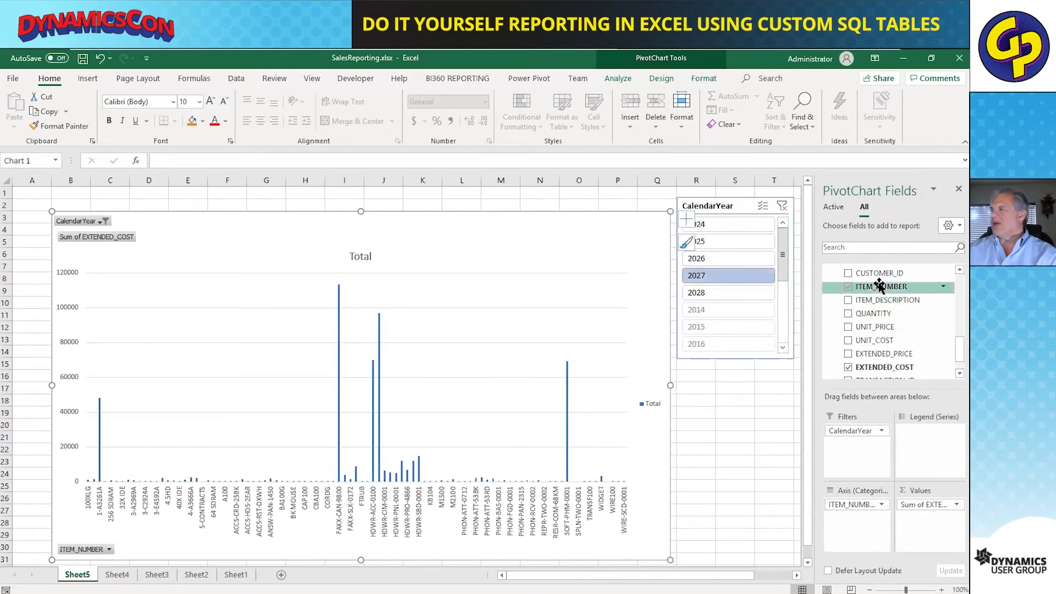
{"action": "left_click_drag", "start_coordinate": [875, 272], "coordinate": [943, 435]}
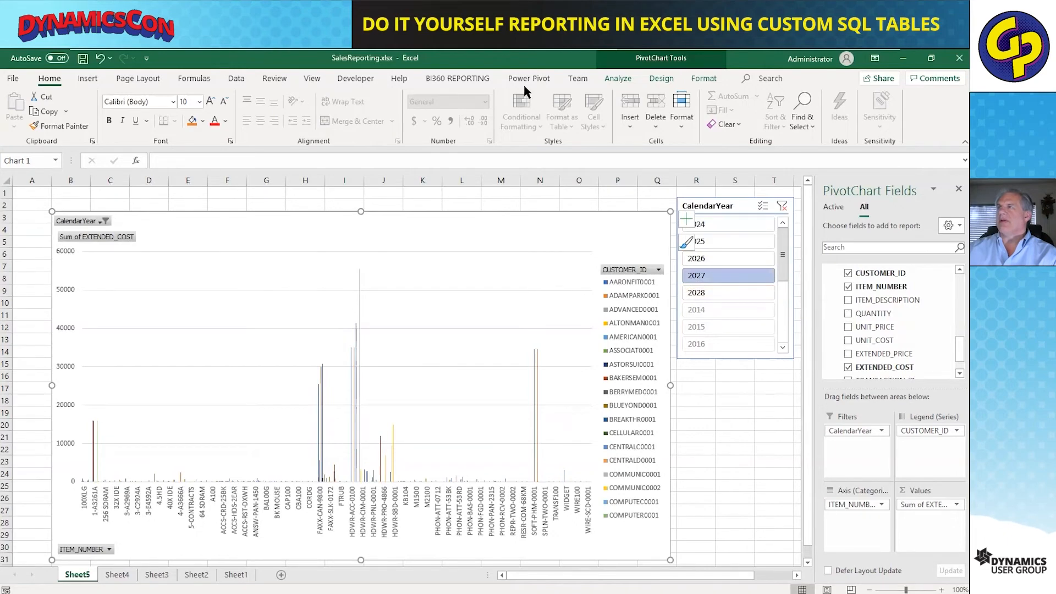
- Insert a NameMonth slicer from the DATES table, place it below the CalendarYear slicer and filter the chart to April
{"action": "left_click", "coordinate": [616, 78]}
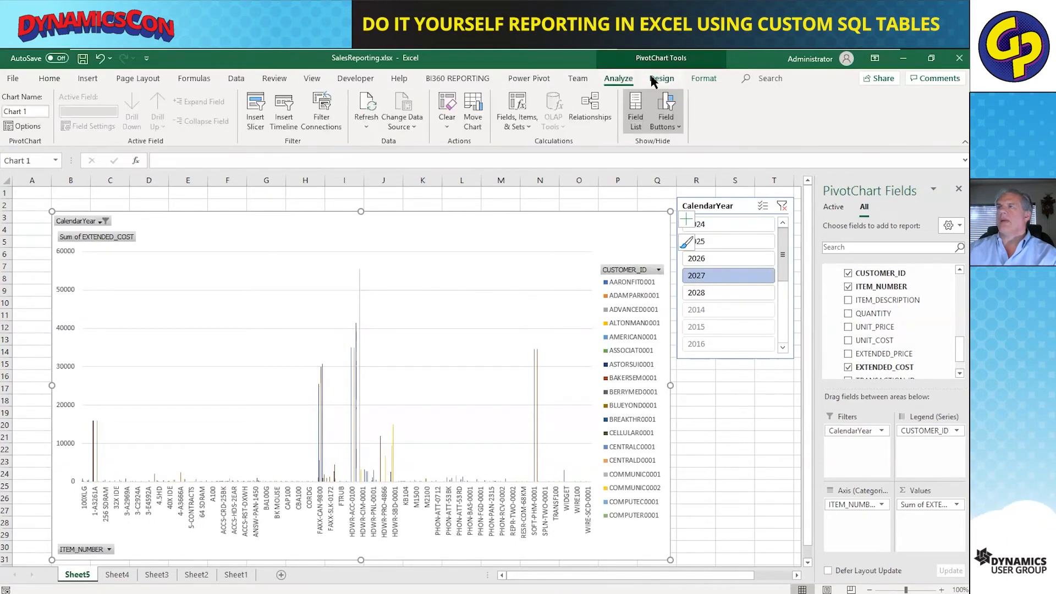
{"action": "left_click", "coordinate": [255, 113]}
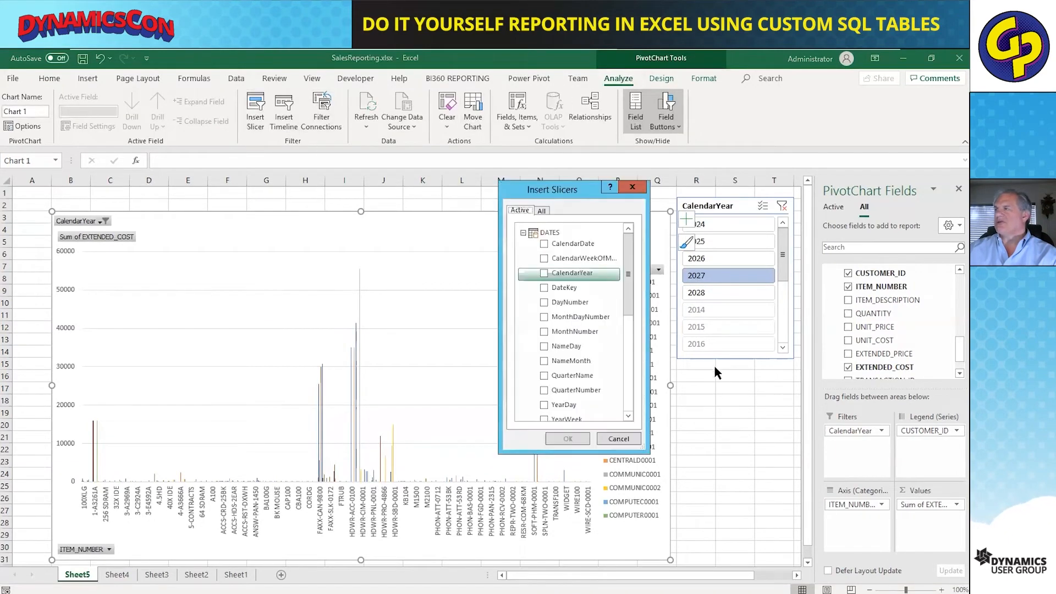
{"action": "left_click", "coordinate": [545, 362]}
{"action": "left_click", "coordinate": [572, 440]}
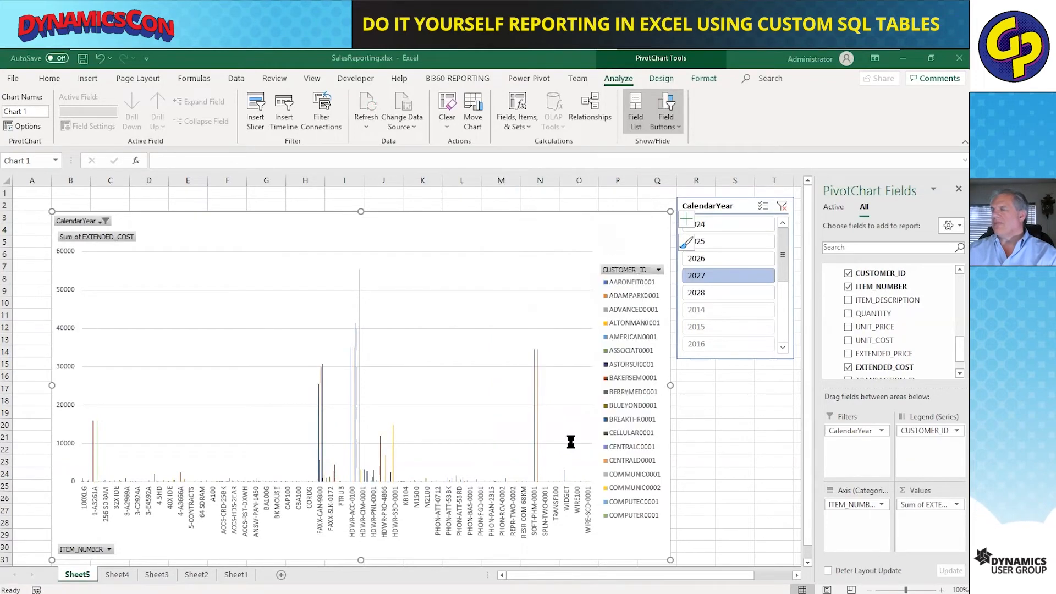
{"action": "left_click_drag", "start_coordinate": [411, 299], "coordinate": [708, 376]}
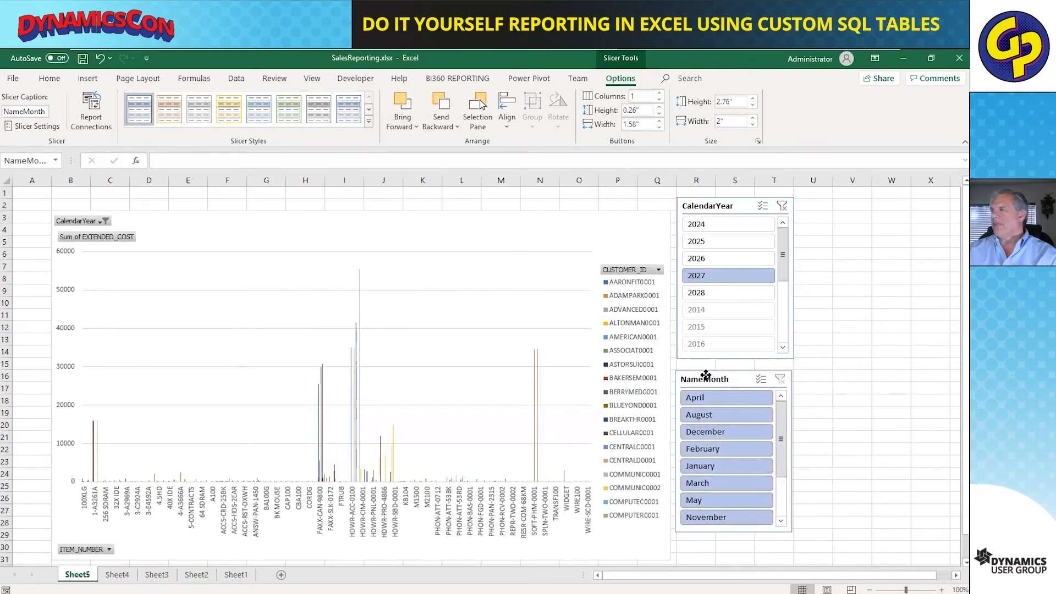
{"action": "left_click", "coordinate": [714, 395]}
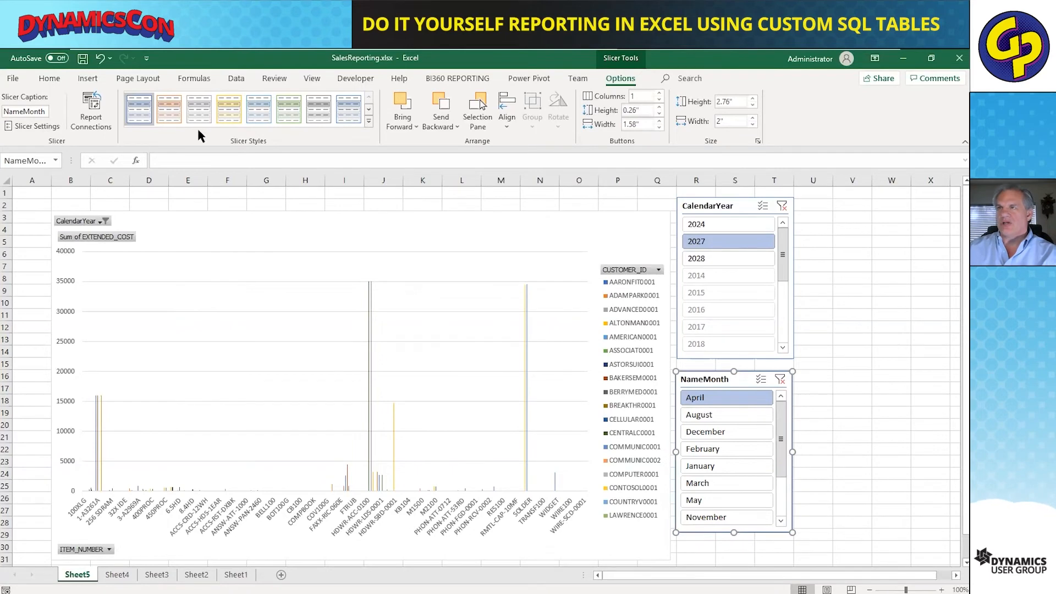
{"action": "left_click", "coordinate": [256, 302]}
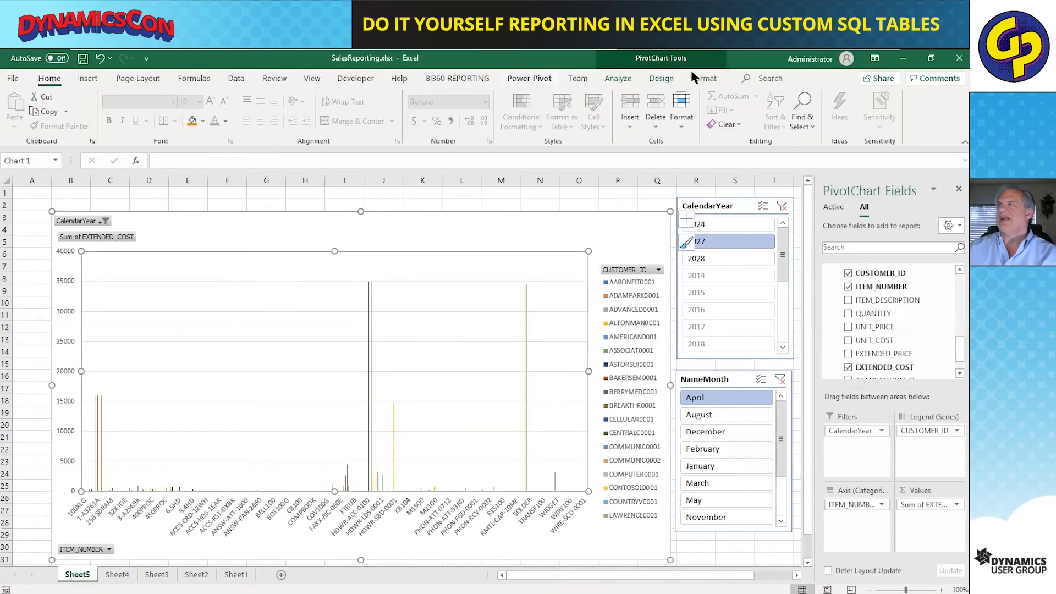
{"action": "left_click", "coordinate": [704, 78]}
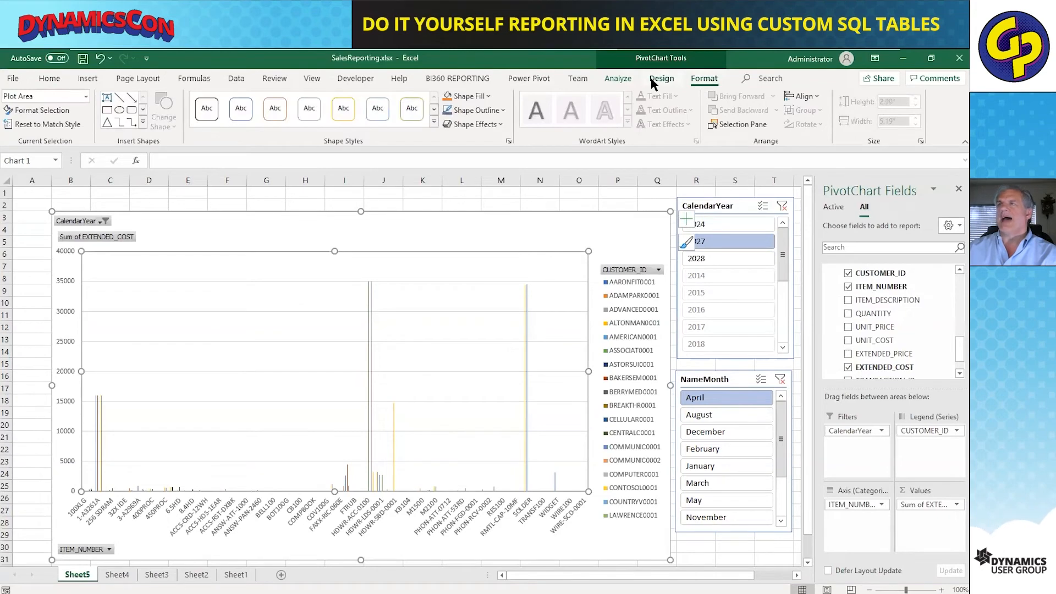
{"action": "left_click", "coordinate": [410, 110]}
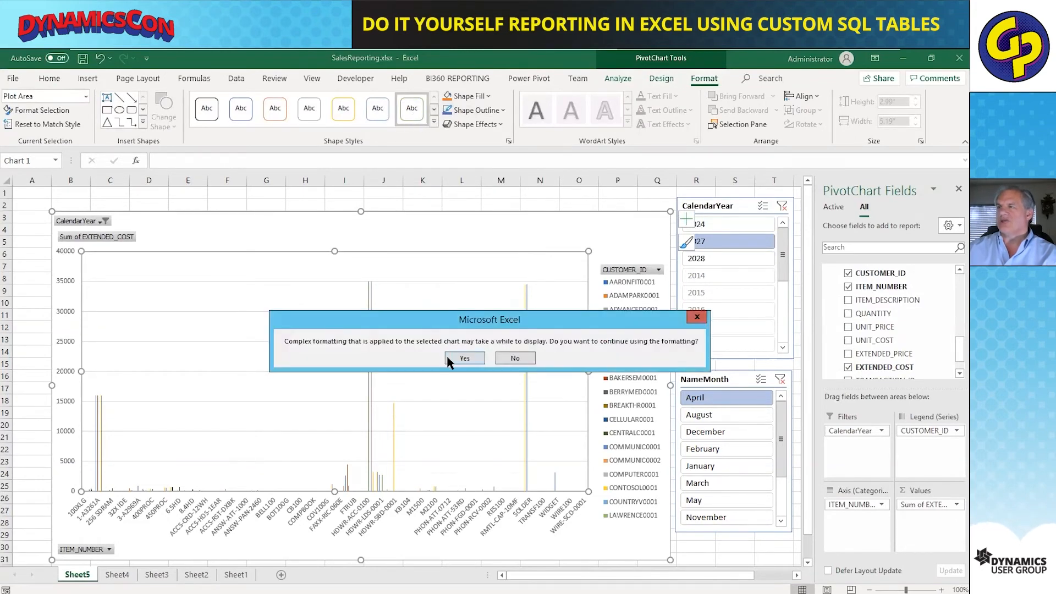
{"action": "left_click", "coordinate": [512, 360]}
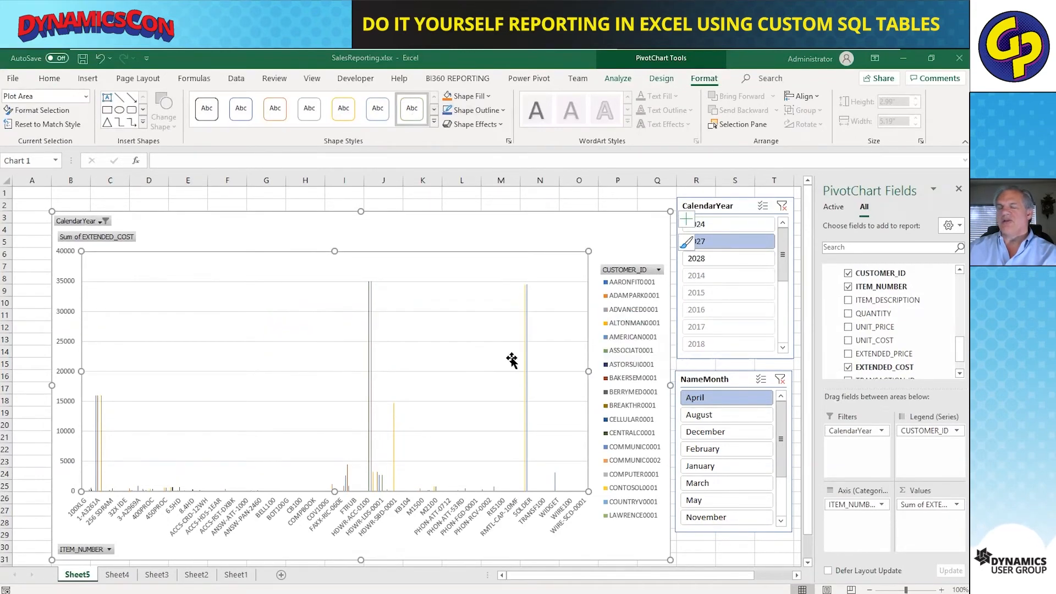
- Apply the fourth preset chart style to the PivotChart for wider columns and deselect the chart
{"action": "left_click", "coordinate": [661, 79]}
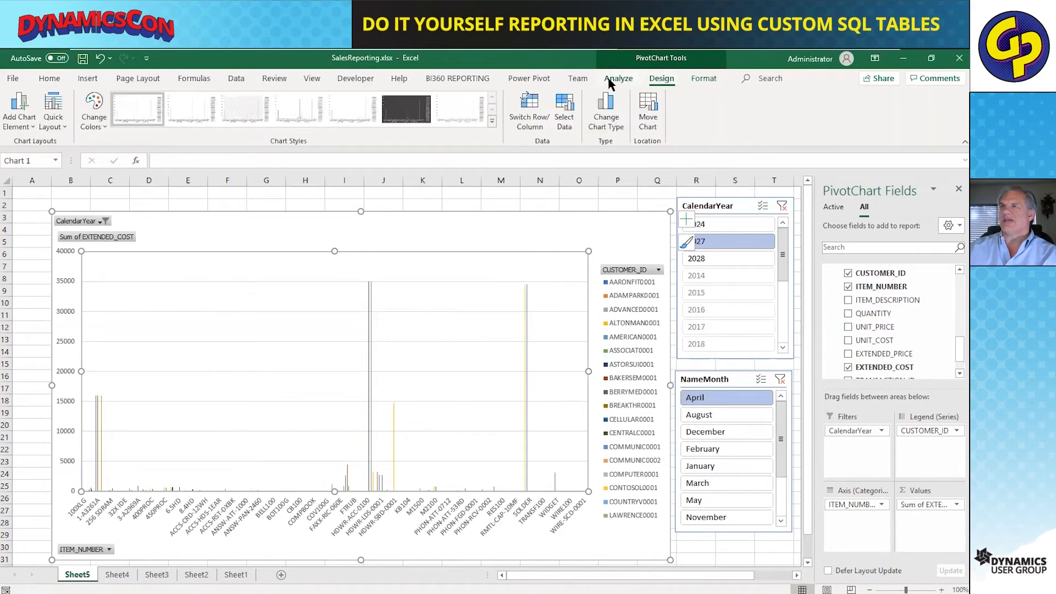
{"action": "left_click", "coordinate": [286, 113]}
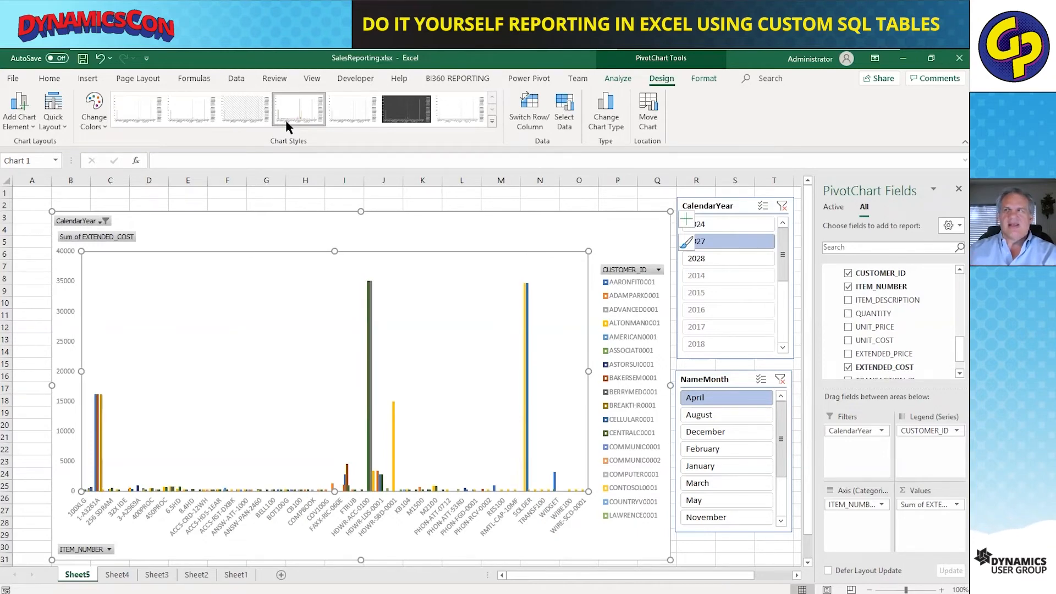
{"action": "left_click", "coordinate": [25, 448]}
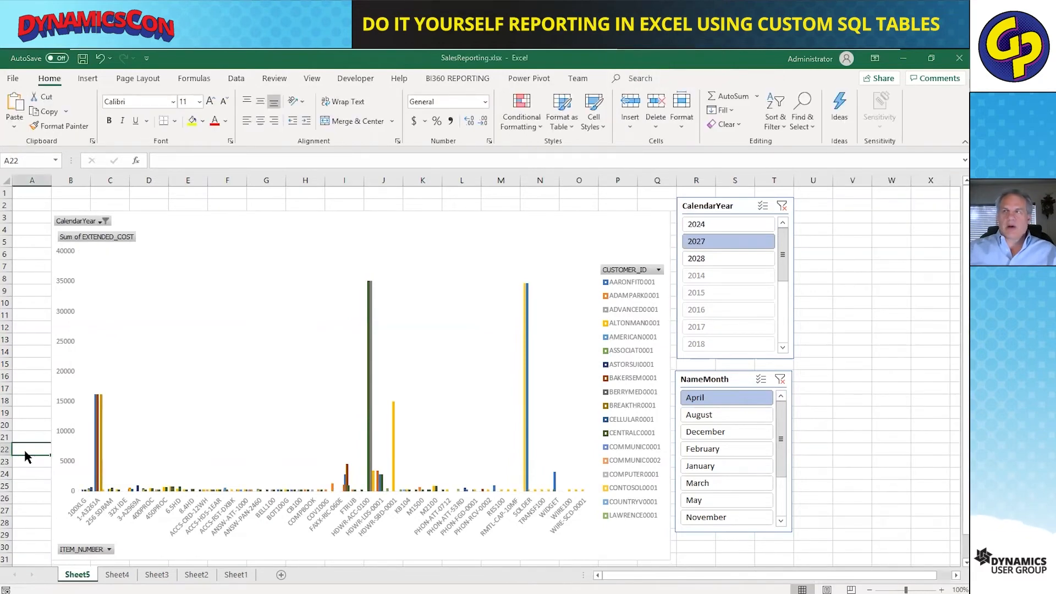
- Create a new blank workbook and start a data import from a SQL Server database
{"action": "key", "text": "ctrl+n"}
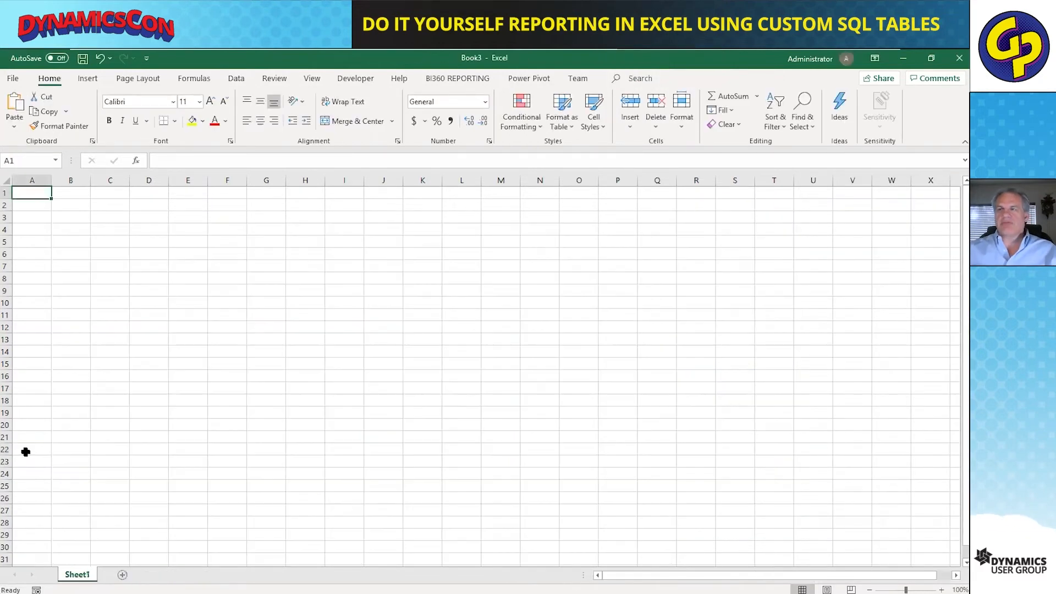
{"action": "left_click", "coordinate": [235, 81]}
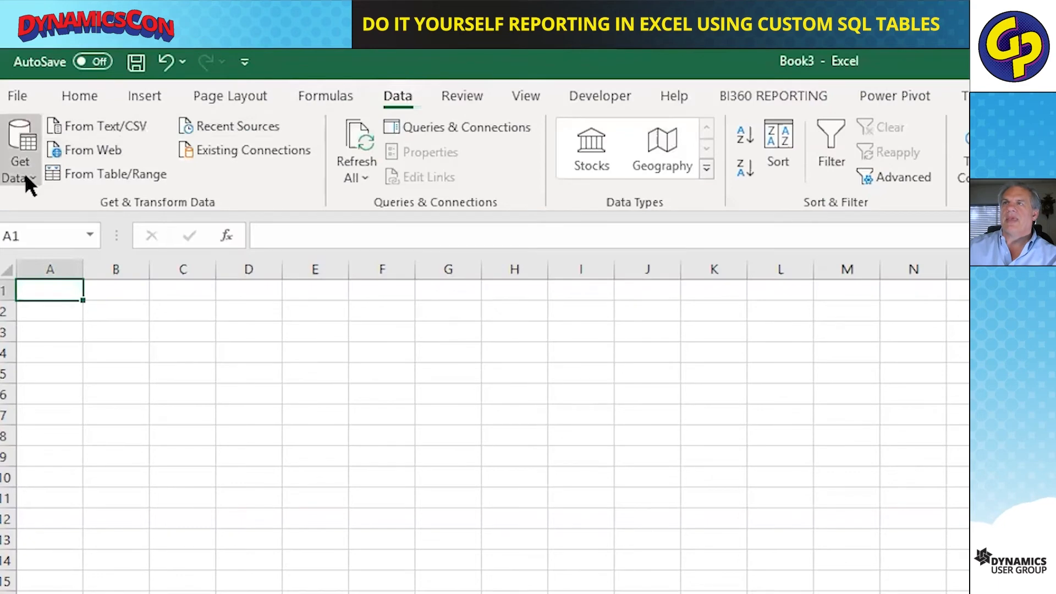
{"action": "left_click", "coordinate": [24, 173]}
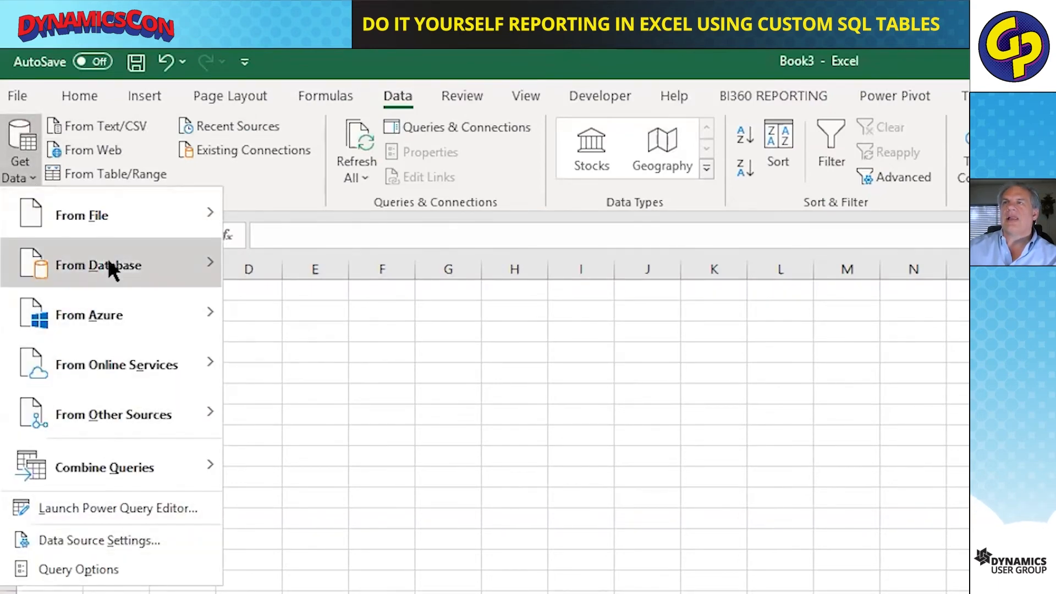
{"action": "mouse_move", "coordinate": [108, 266]}
{"action": "left_click", "coordinate": [324, 277]}
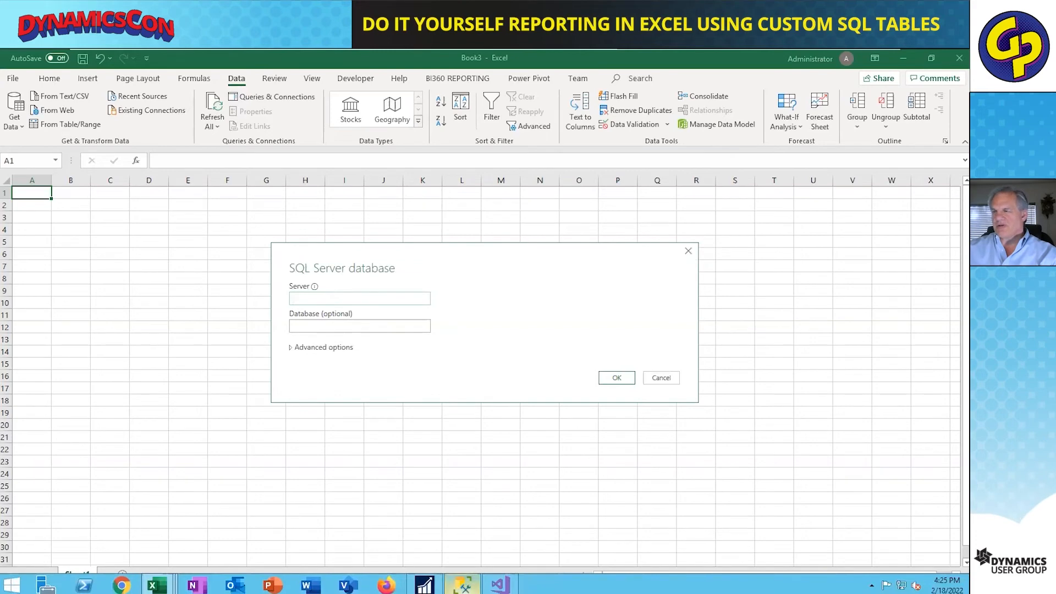
{"action": "left_click", "coordinate": [463, 585]}
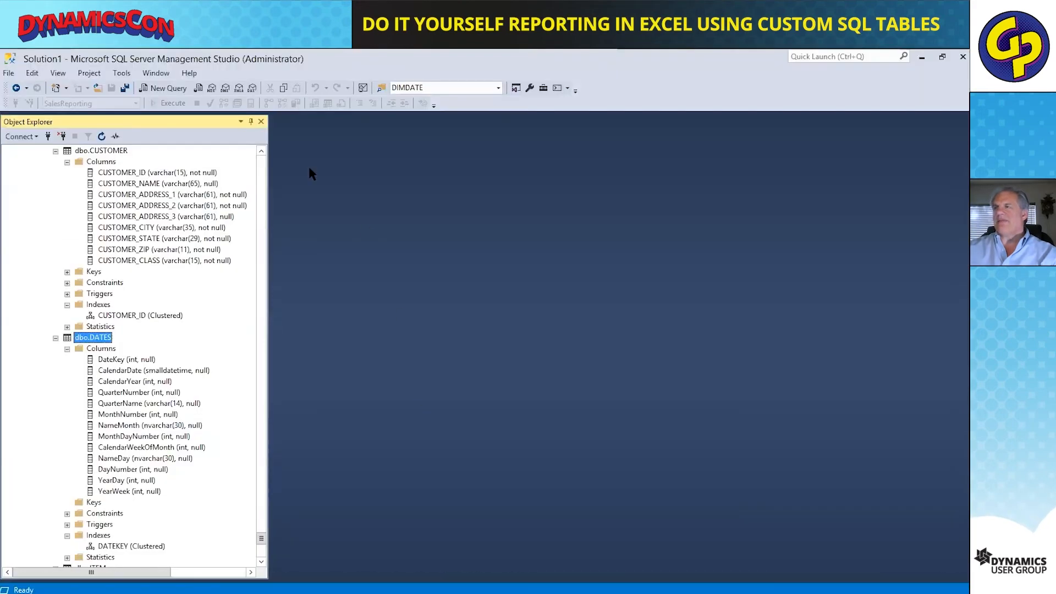
{"action": "left_click", "coordinate": [164, 89]}
{"action": "type", "text": "s"}
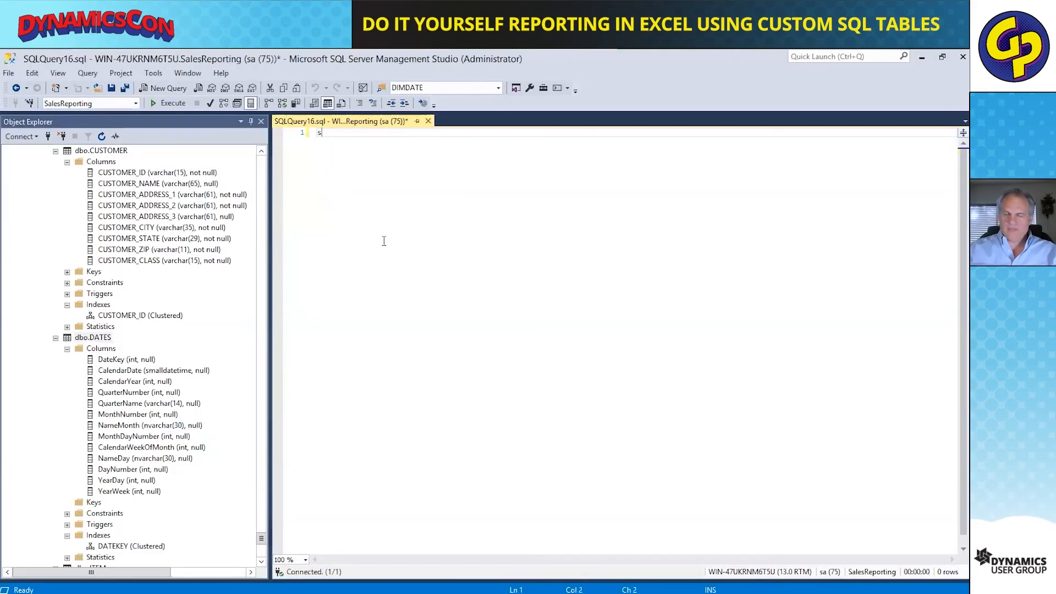
{"action": "type", "text": "elect @@SERVERNAME"}
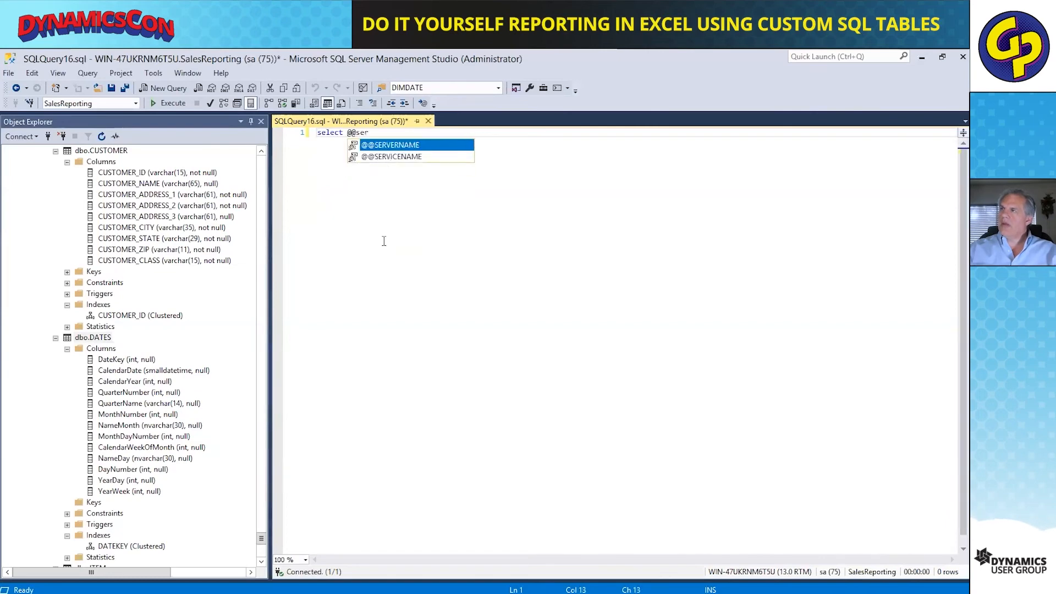
{"action": "key", "text": "F5"}
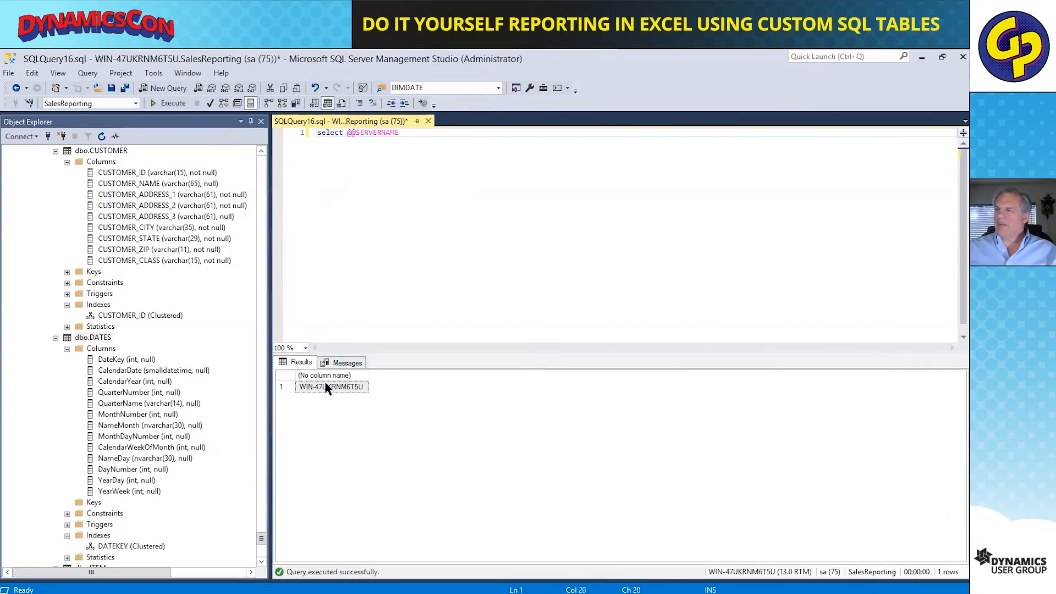
- Copy the server name from the query results and connect Excel's SQL Server import to WIN-47UKRNM6T5U
{"action": "right_click", "coordinate": [324, 392]}
{"action": "left_click", "coordinate": [365, 397]}
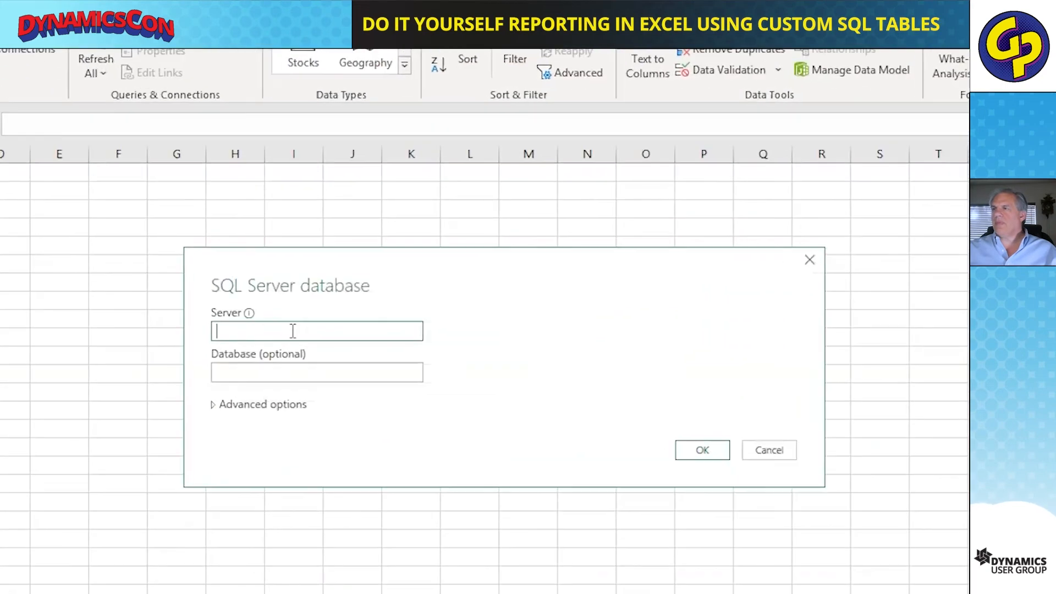
{"action": "key", "text": "ctrl+v"}
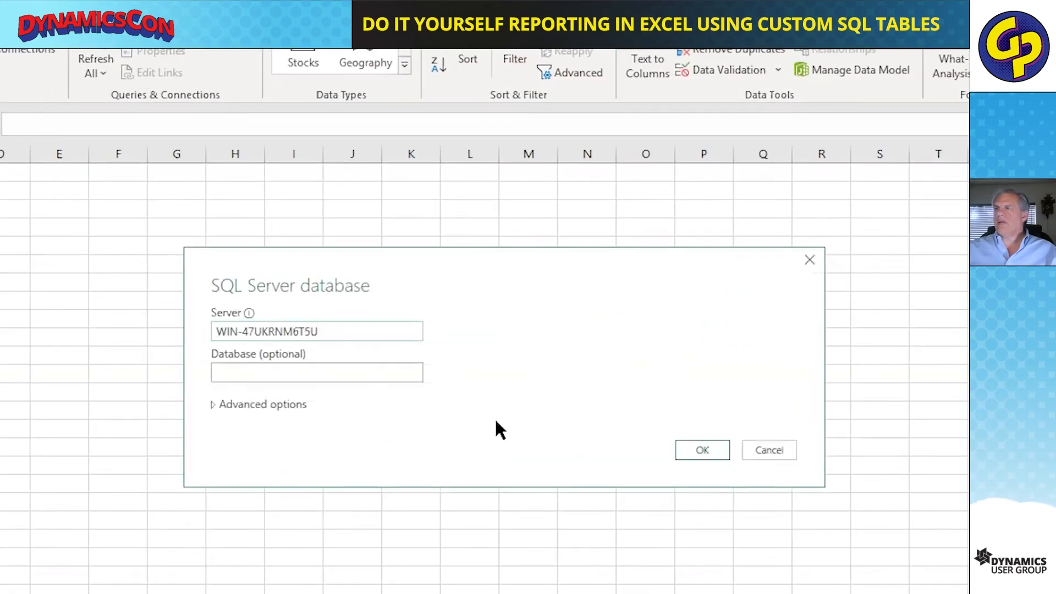
{"action": "left_click", "coordinate": [685, 450]}
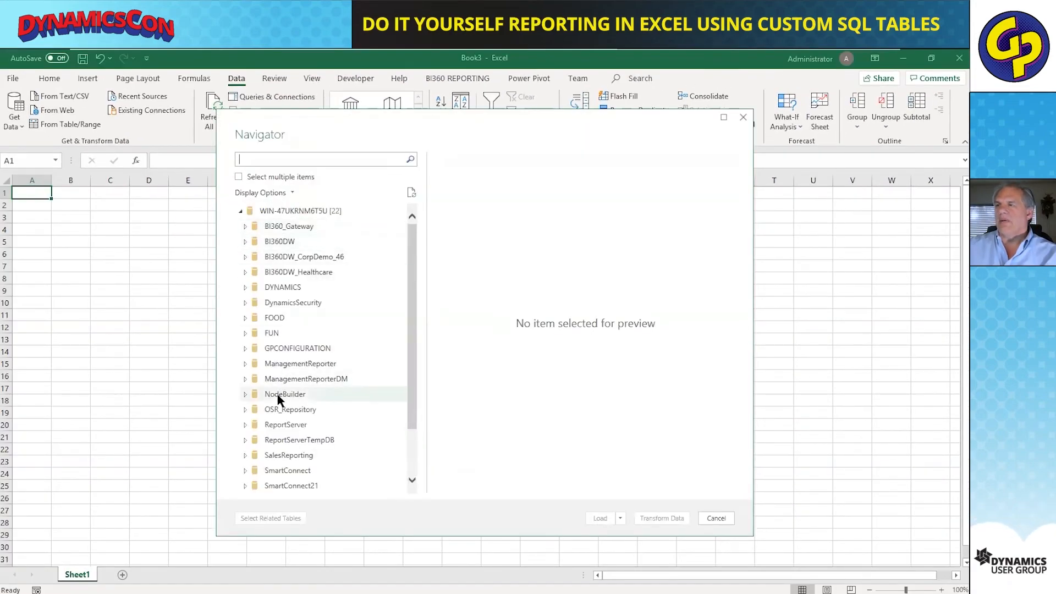
- Load the SALES table from the SalesReporting database into the new workbook
{"action": "scroll", "coordinate": [273, 406], "scroll_direction": "down", "scroll_amount": 2}
{"action": "left_click", "coordinate": [247, 394]}
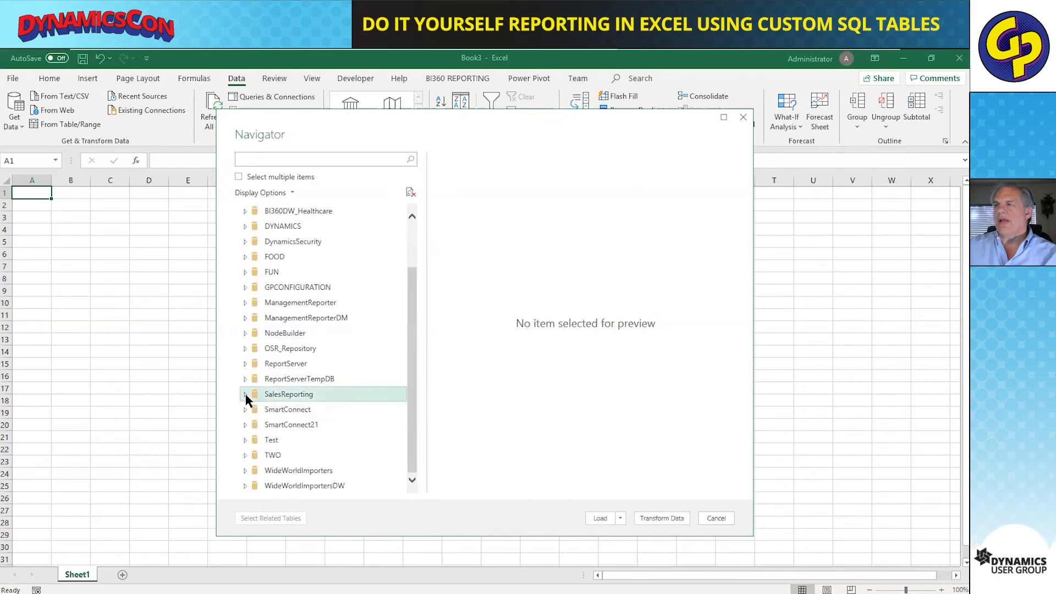
{"action": "left_click", "coordinate": [278, 458]}
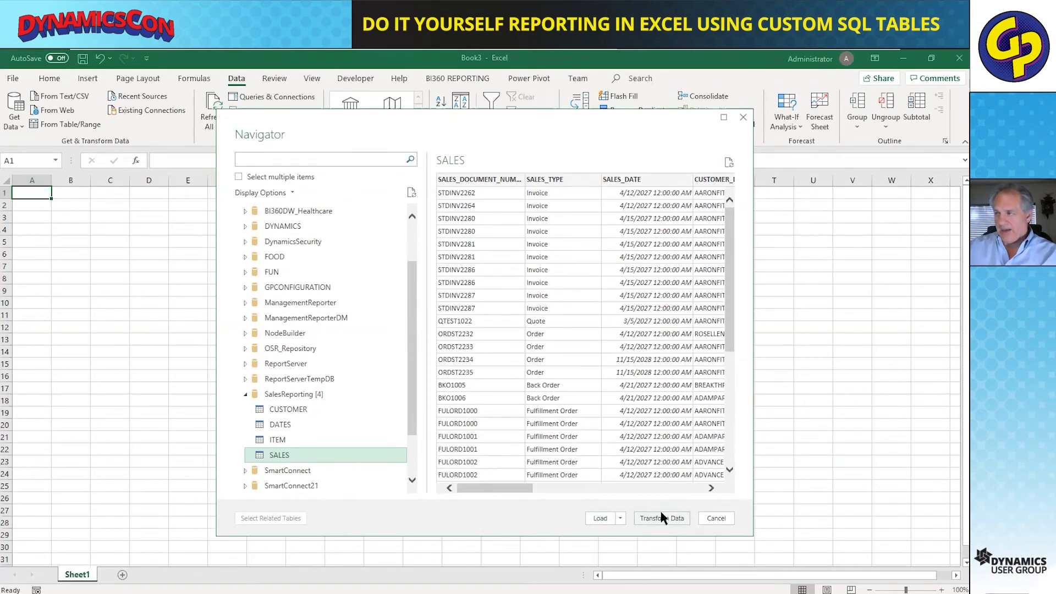
{"action": "left_click", "coordinate": [601, 520]}
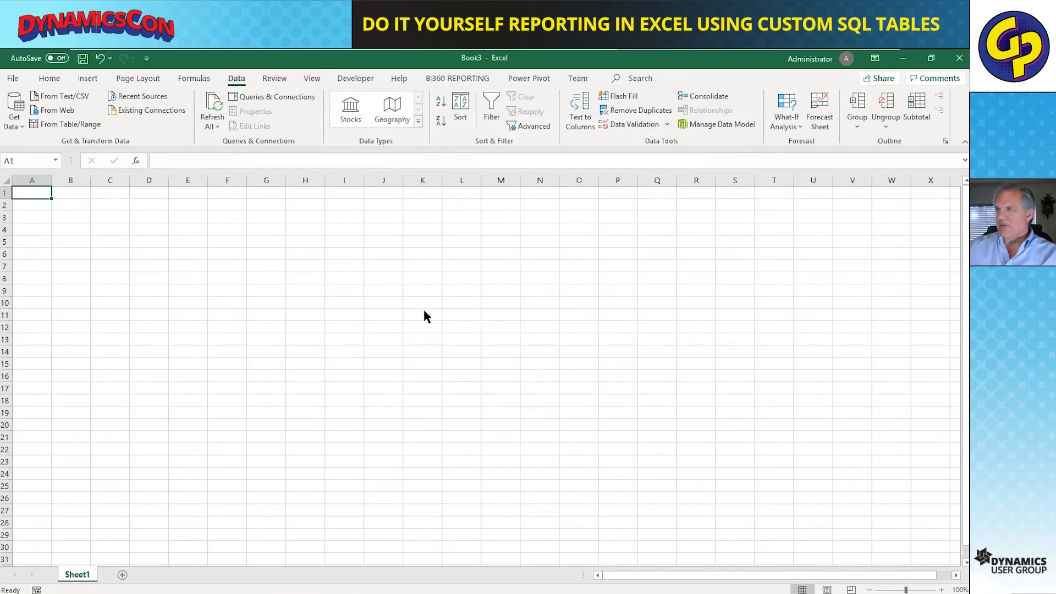